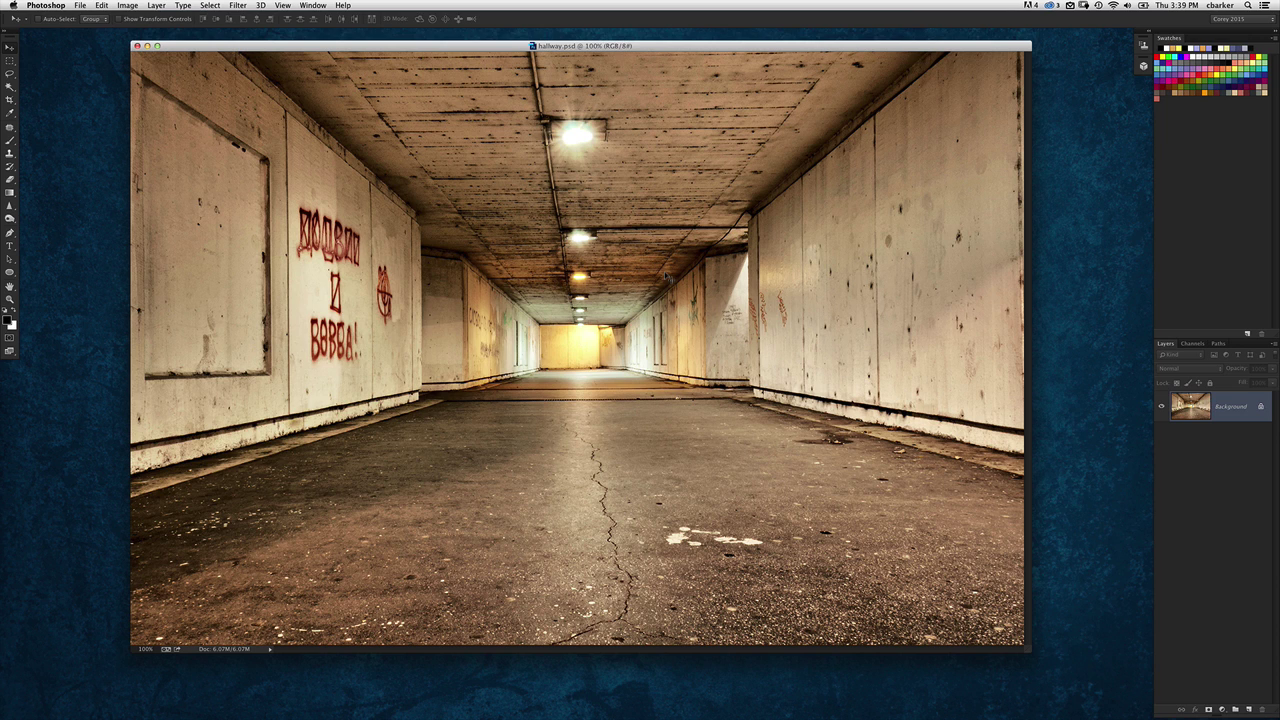
# Zoom the photo to 66.7%, enlarge its window, and open Vanishing Point in an enlarged dialog.
pyautogui.press('super+minus')
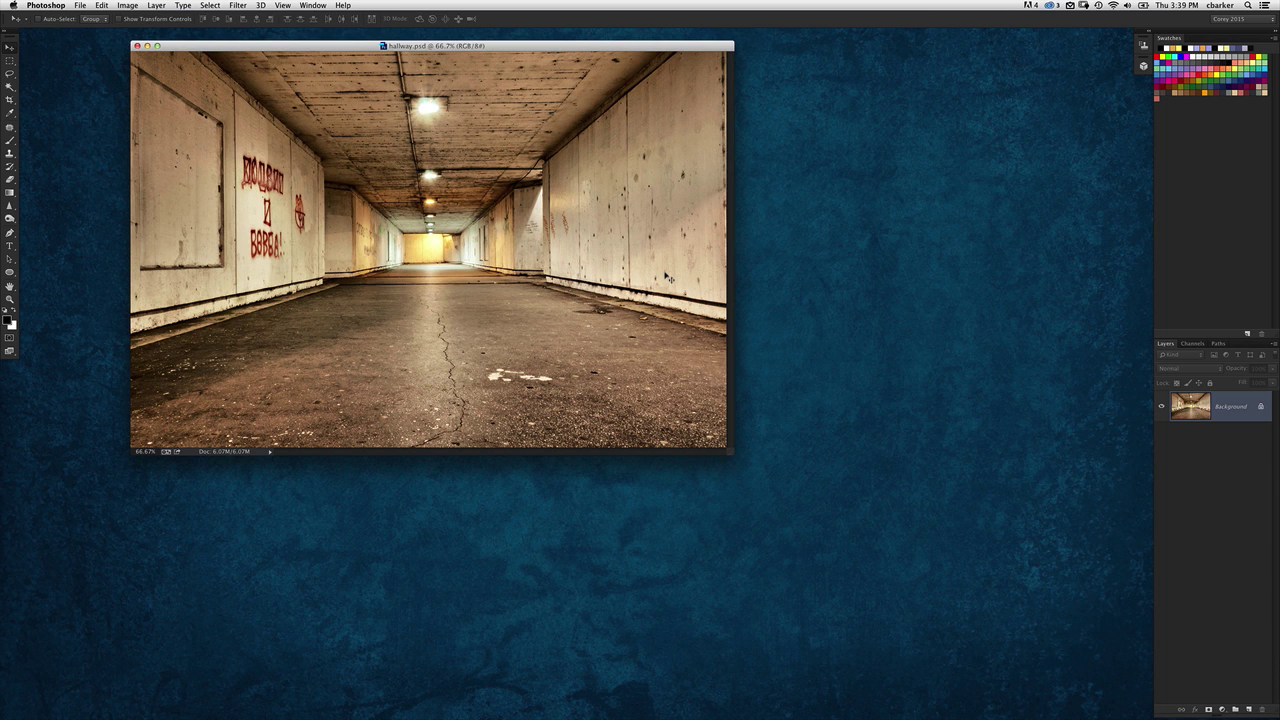
pyautogui.moveTo(732, 455); pyautogui.dragTo(1021, 621)
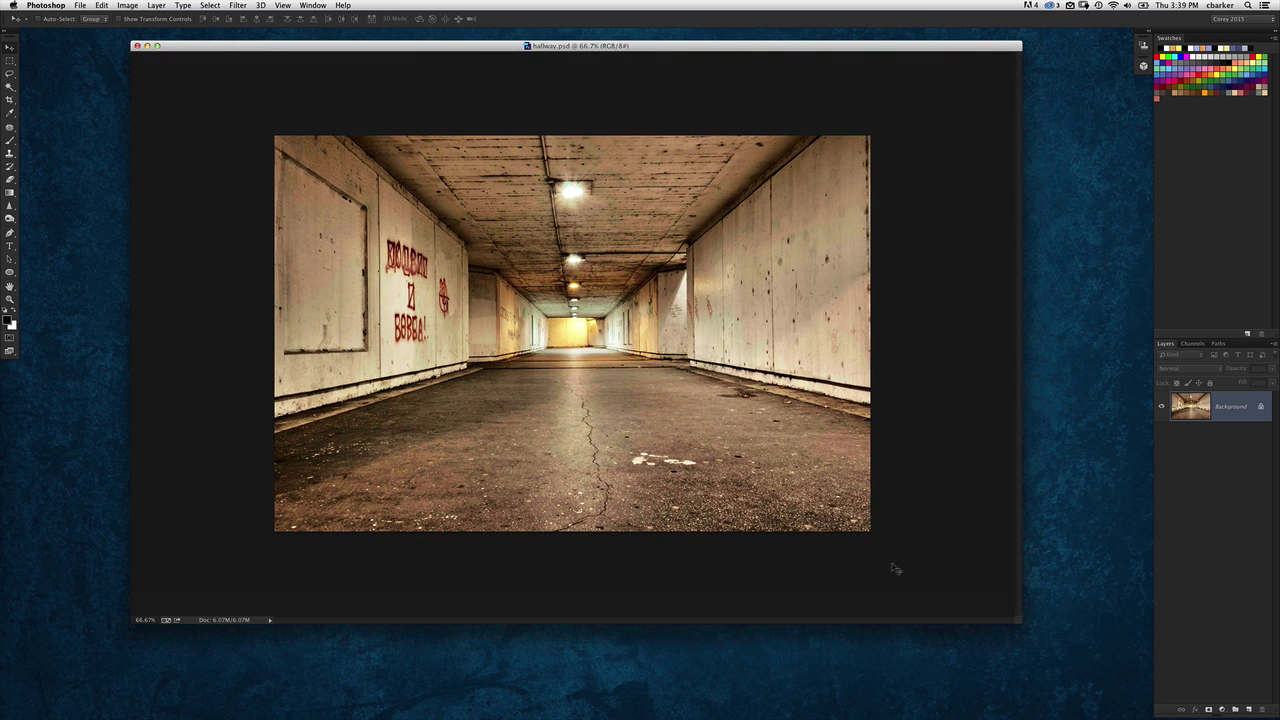
pyautogui.click(238, 5)
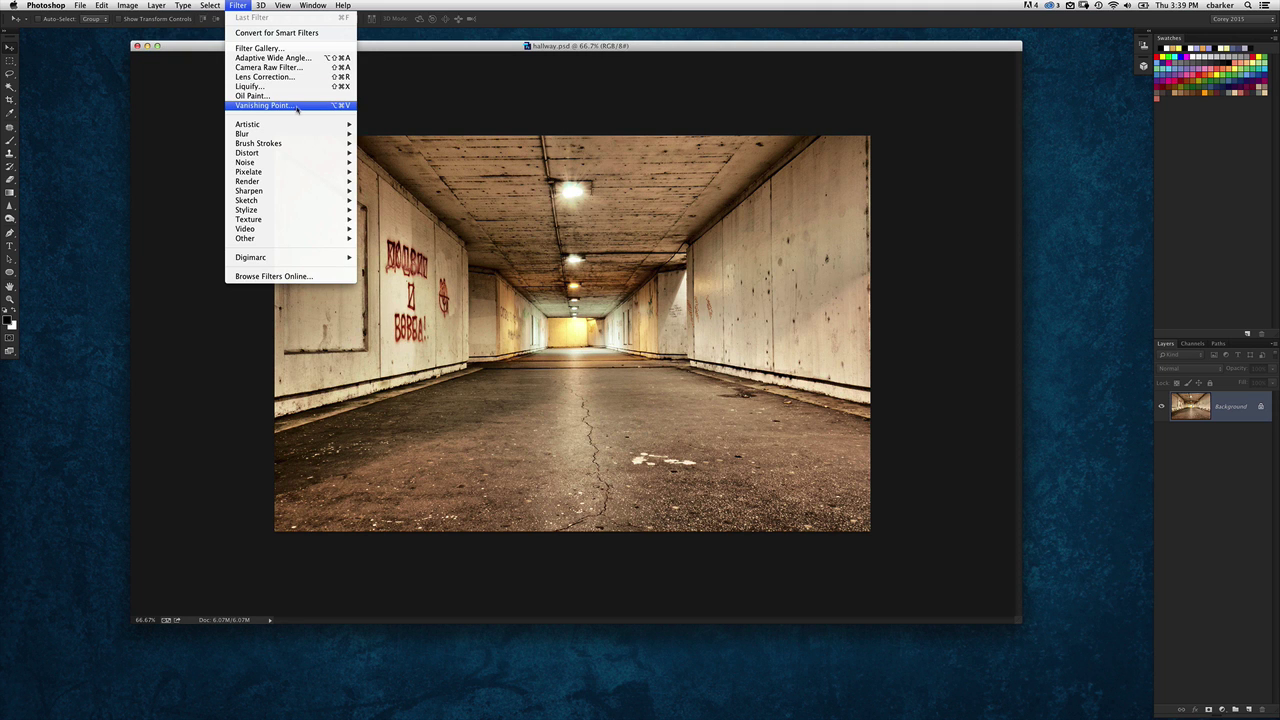
pyautogui.press('Return')
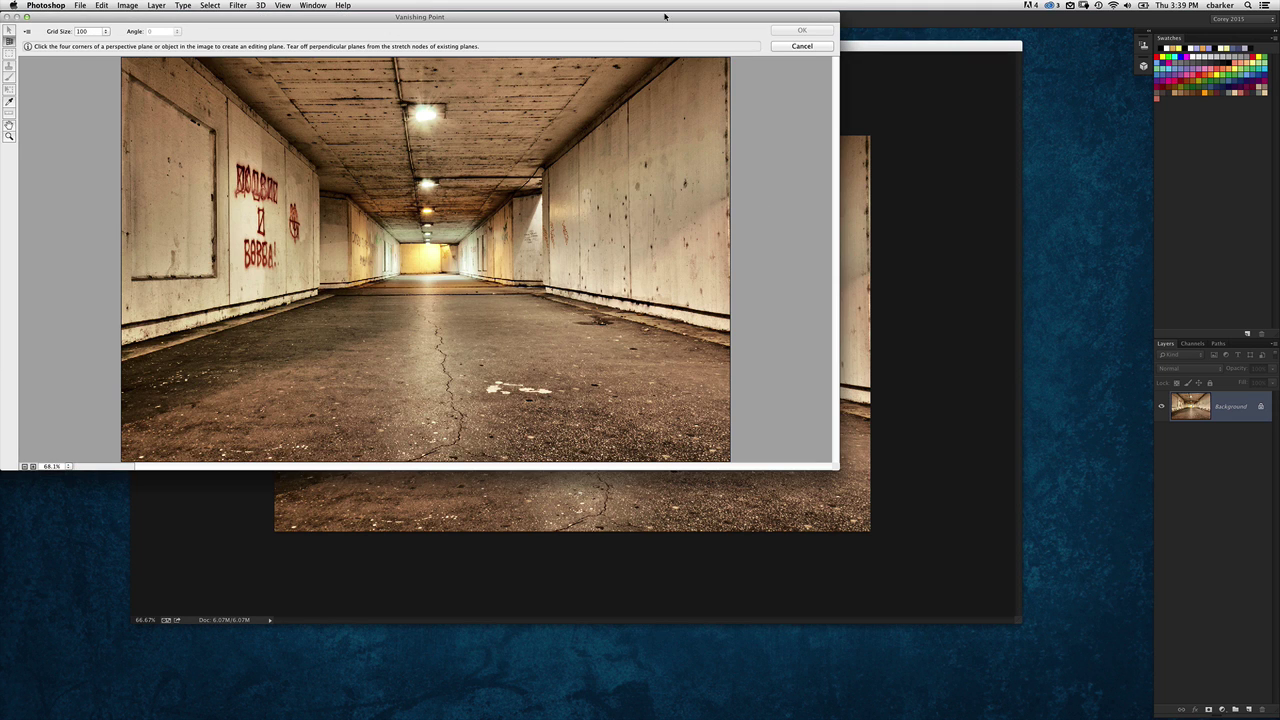
pyautogui.moveTo(667, 19); pyautogui.dragTo(685, 28)
pyautogui.moveTo(855, 474); pyautogui.dragTo(1137, 679)
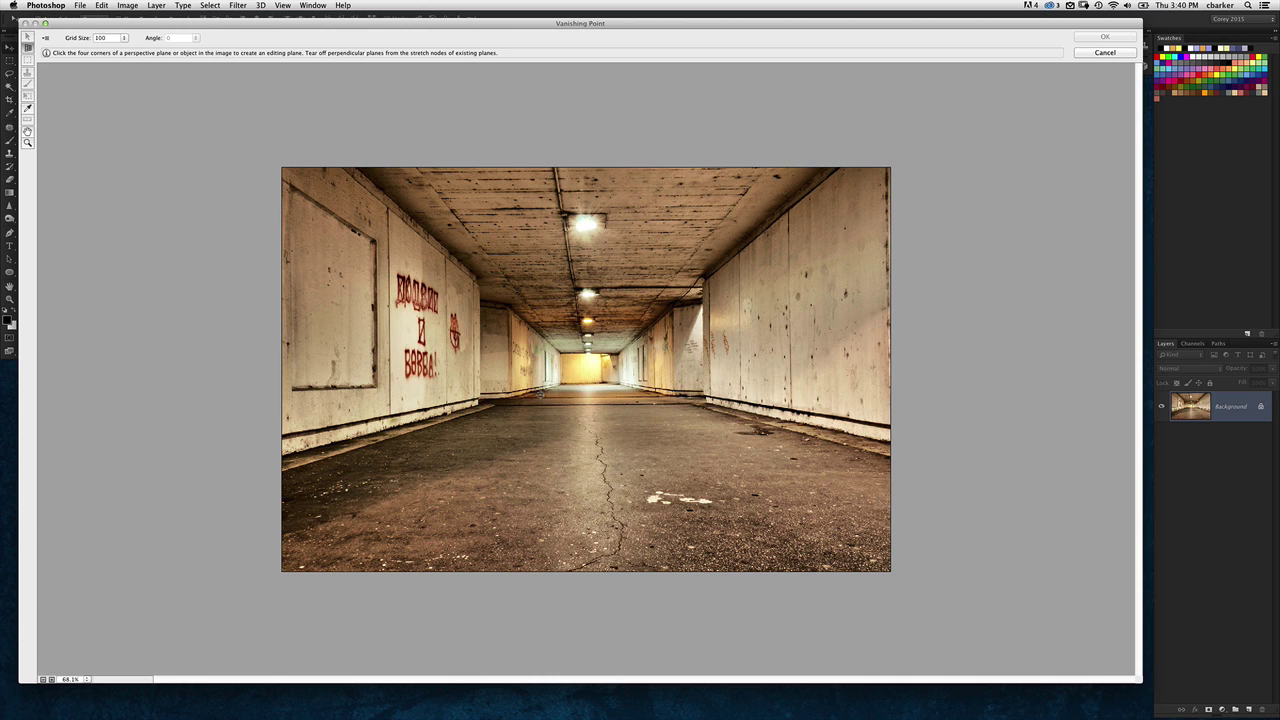
# Place the left-wall plane's four corners, zooming out to 33.3% to reach past the photo's edges.
pyautogui.click(561, 353)
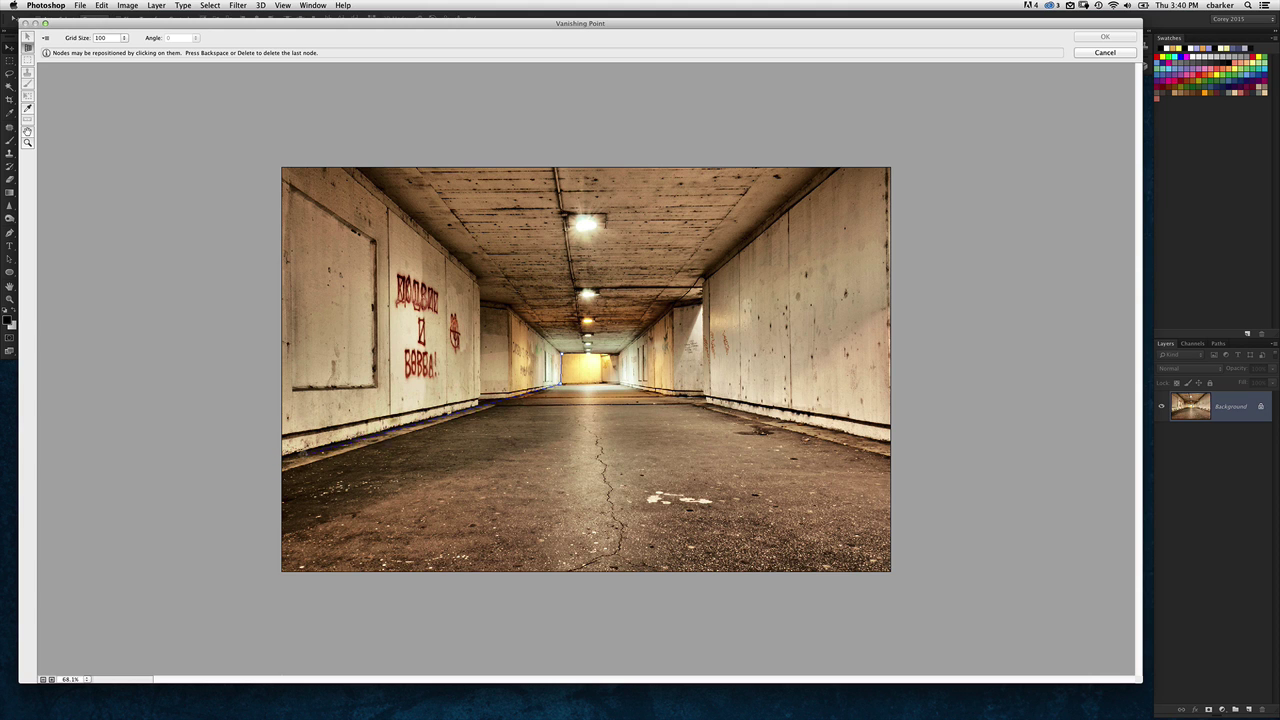
pyautogui.click(130, 495)
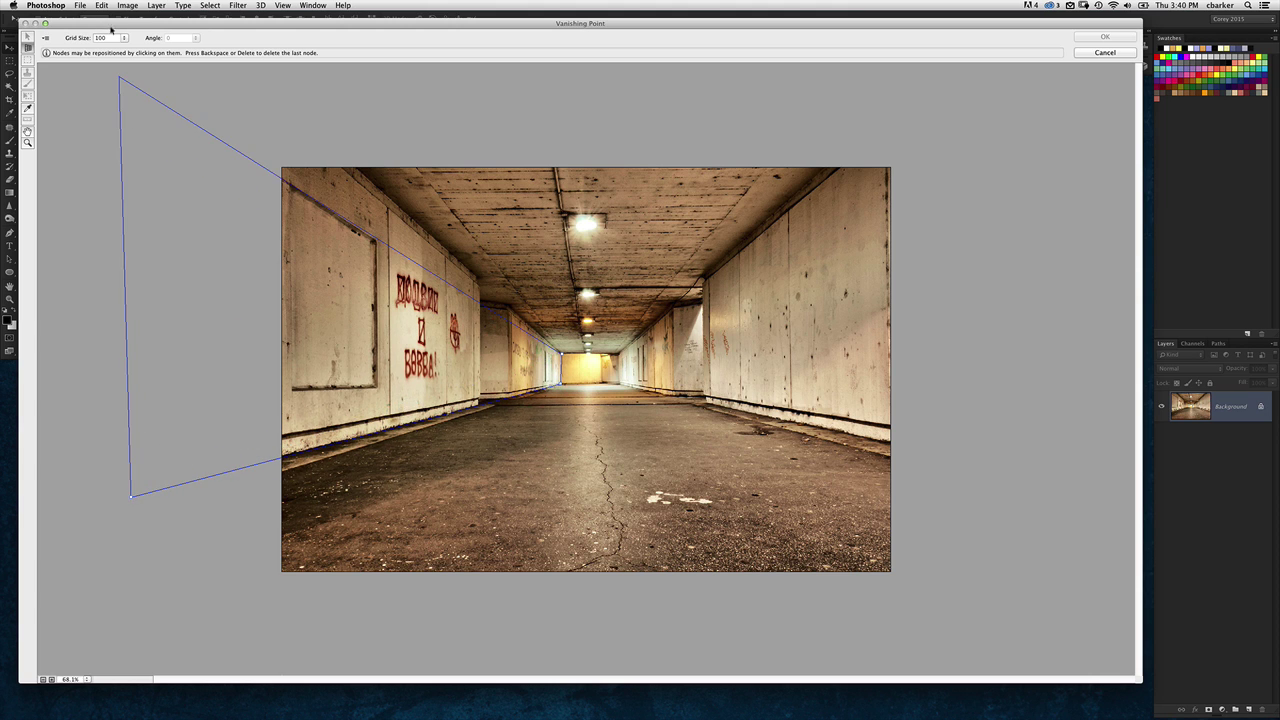
pyautogui.press('alt')
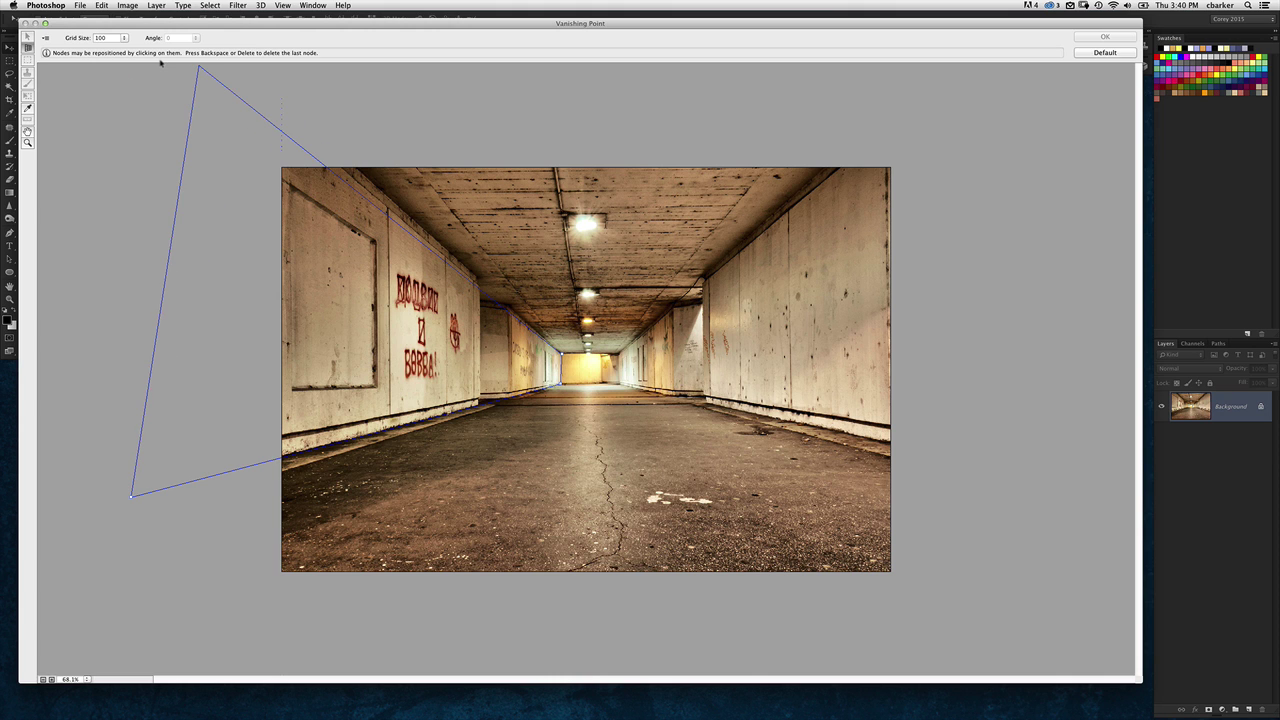
pyautogui.press('super+minus')
pyautogui.press('super+minus')
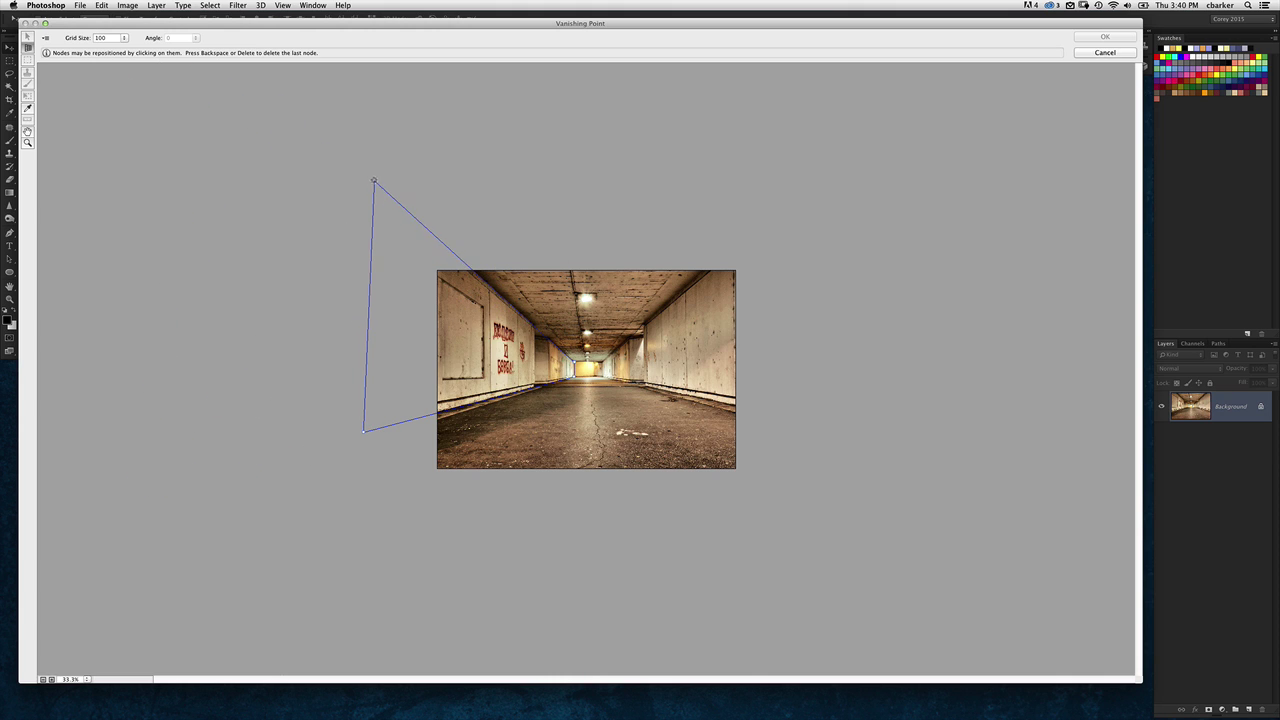
pyautogui.click(423, 323)
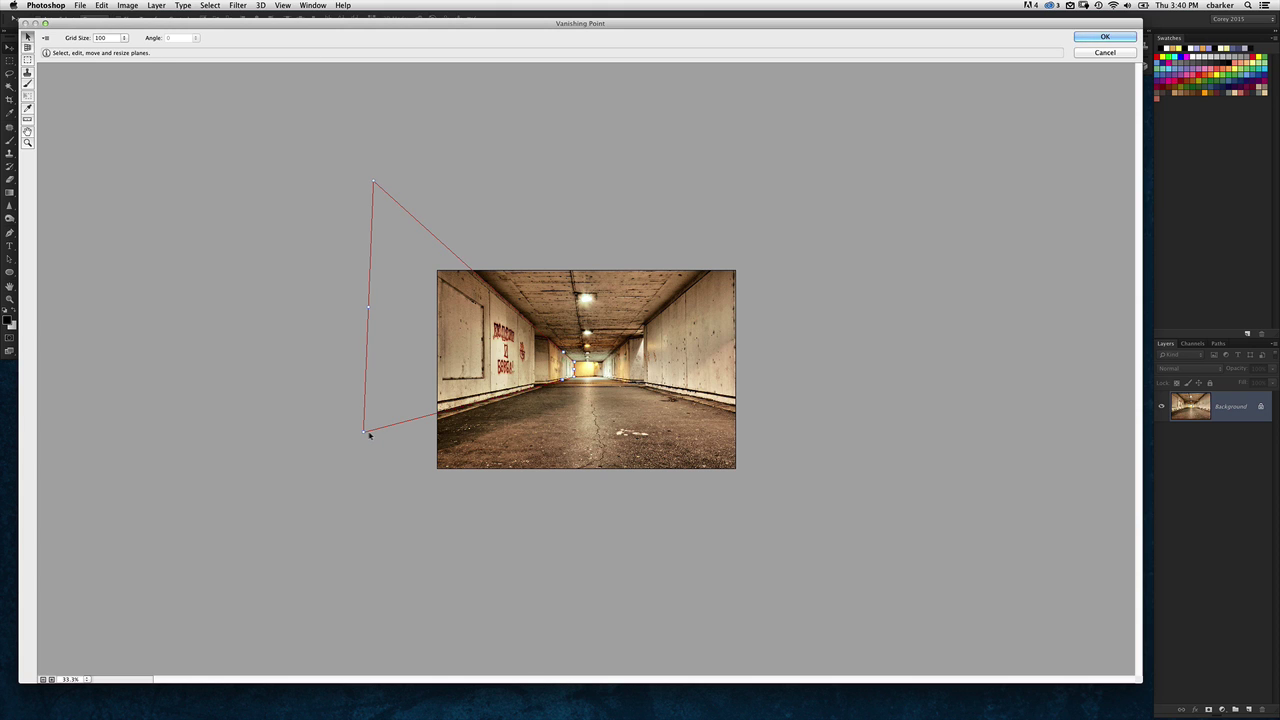
# Adjust the left-wall plane's corner nodes until its perspective grid is valid.
pyautogui.moveTo(364, 432); pyautogui.dragTo(373, 426)
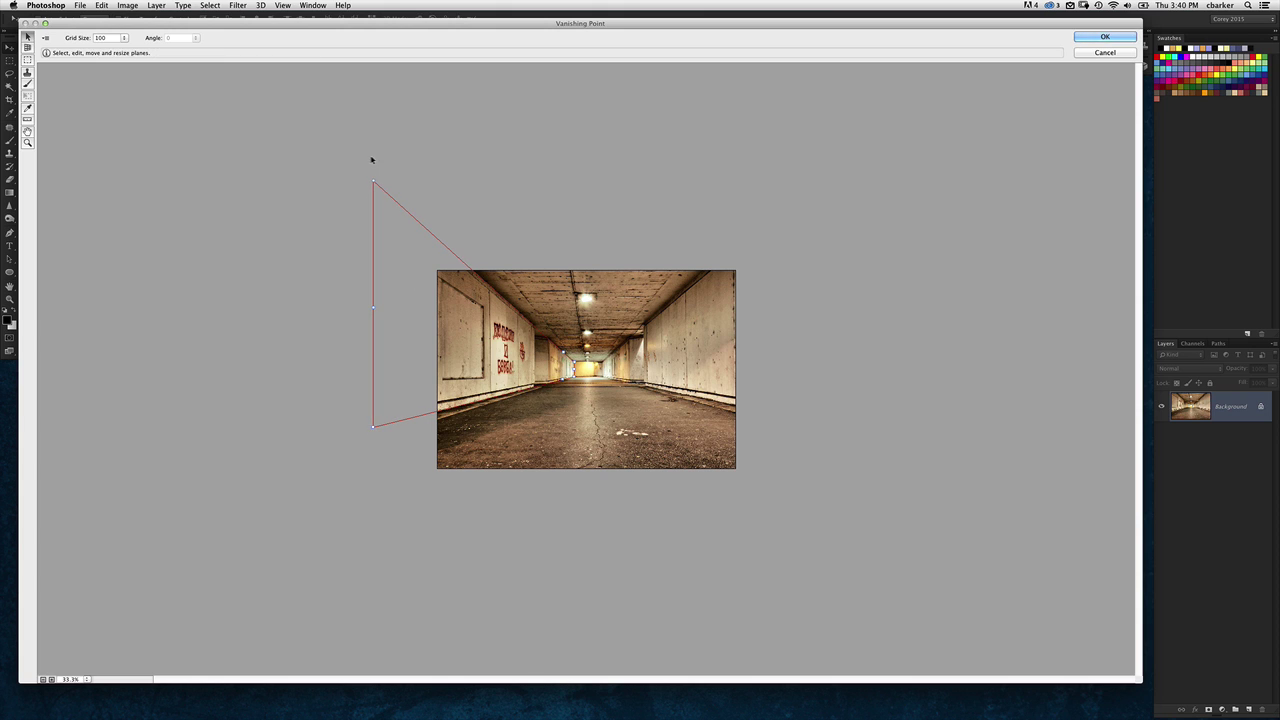
pyautogui.moveTo(373, 182); pyautogui.dragTo(369, 184)
pyautogui.moveTo(566, 378); pyautogui.dragTo(574, 376)
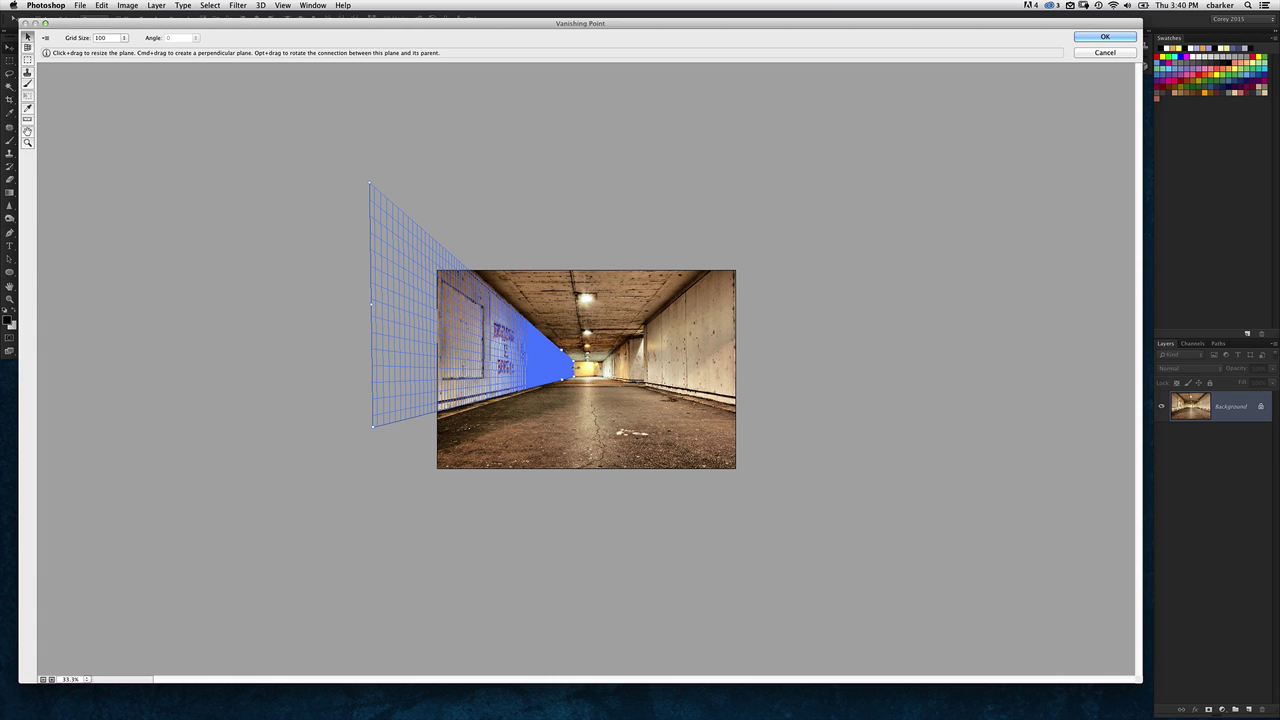
# Tear off perpendicular planes for the far end, right wall, ceiling and floor.
pyautogui.press('alt')
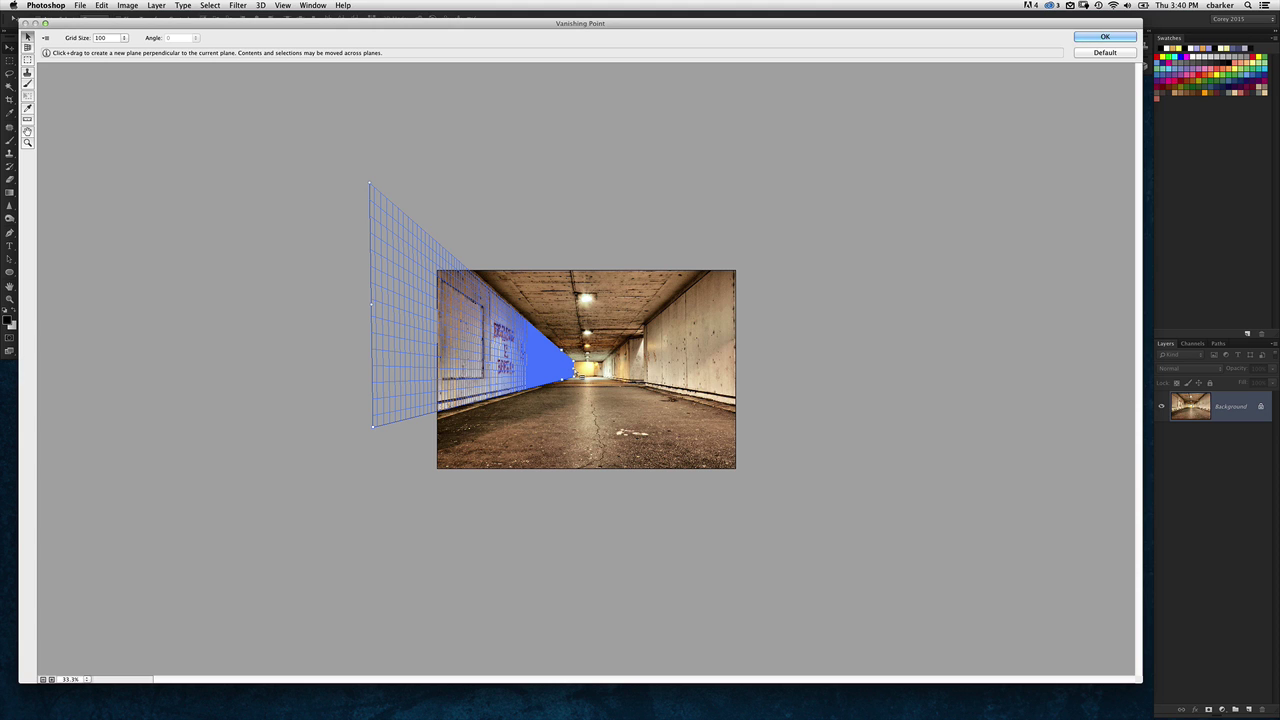
pyautogui.moveTo(573, 368); pyautogui.dragTo(600, 369)
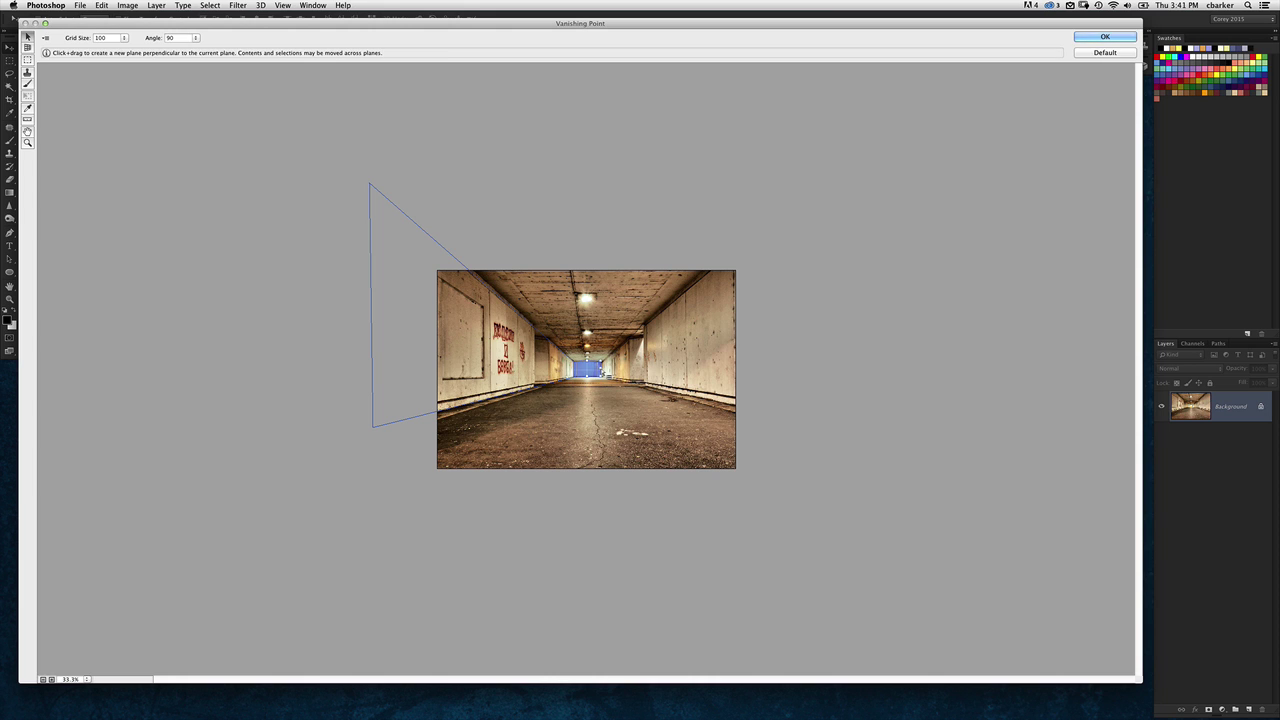
pyautogui.press('alt')
pyautogui.moveTo(608, 374); pyautogui.dragTo(808, 393)
pyautogui.moveTo(591, 369); pyautogui.dragTo(604, 258)
pyautogui.click(695, 307)
pyautogui.click(589, 386)
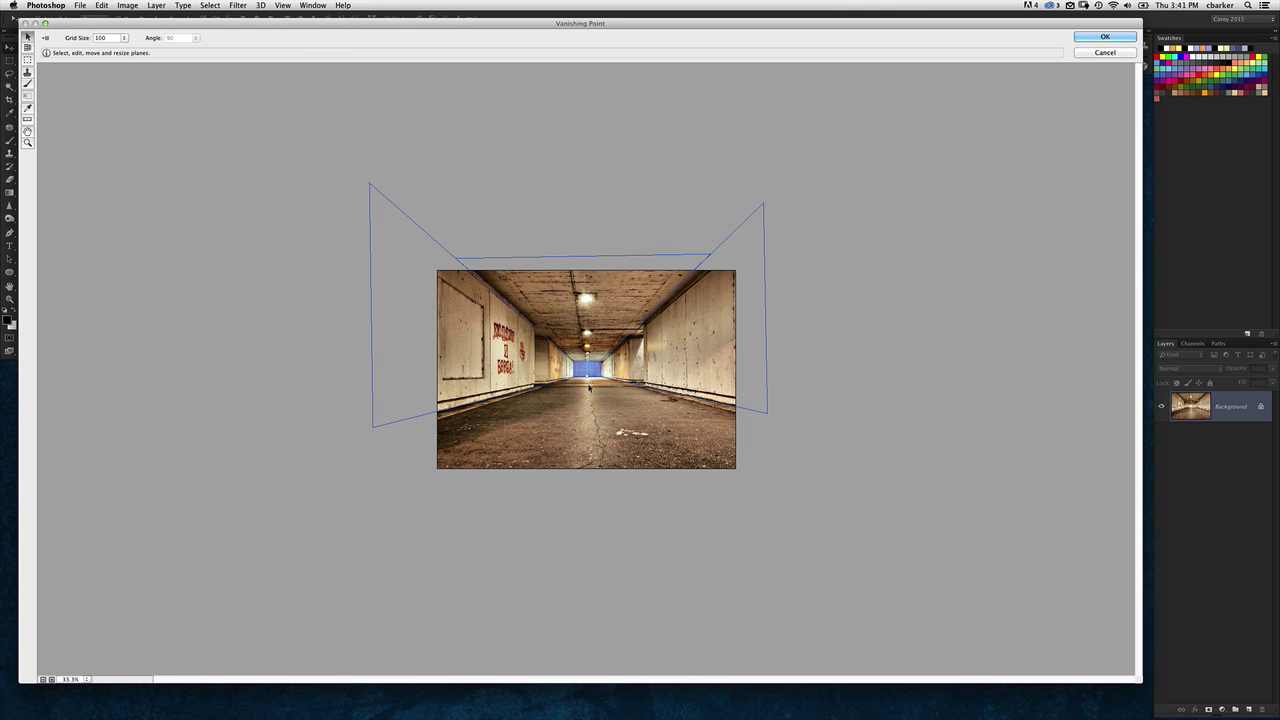
pyautogui.moveTo(589, 386); pyautogui.dragTo(584, 476)
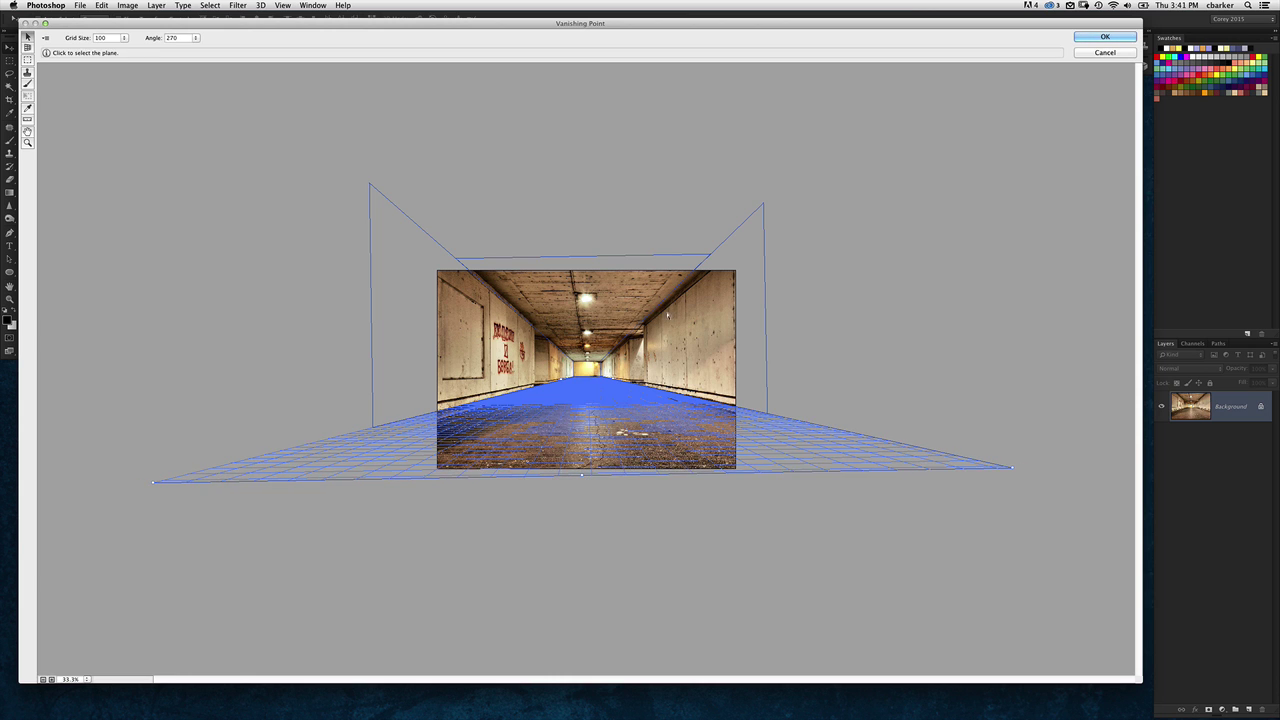
# Reshape the right-wall plane and widen the ceiling plane's right corner to fit the walls.
pyautogui.click(665, 303)
pyautogui.moveTo(621, 345); pyautogui.dragTo(612, 350)
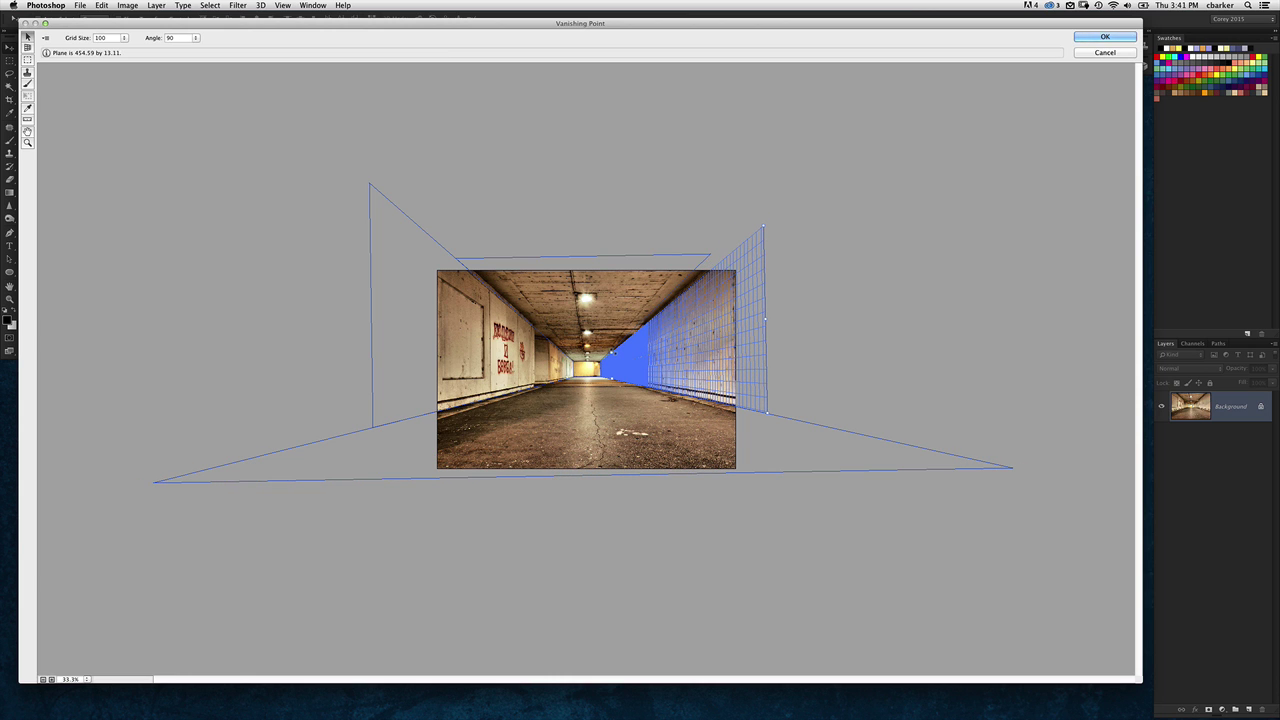
pyautogui.click(620, 329)
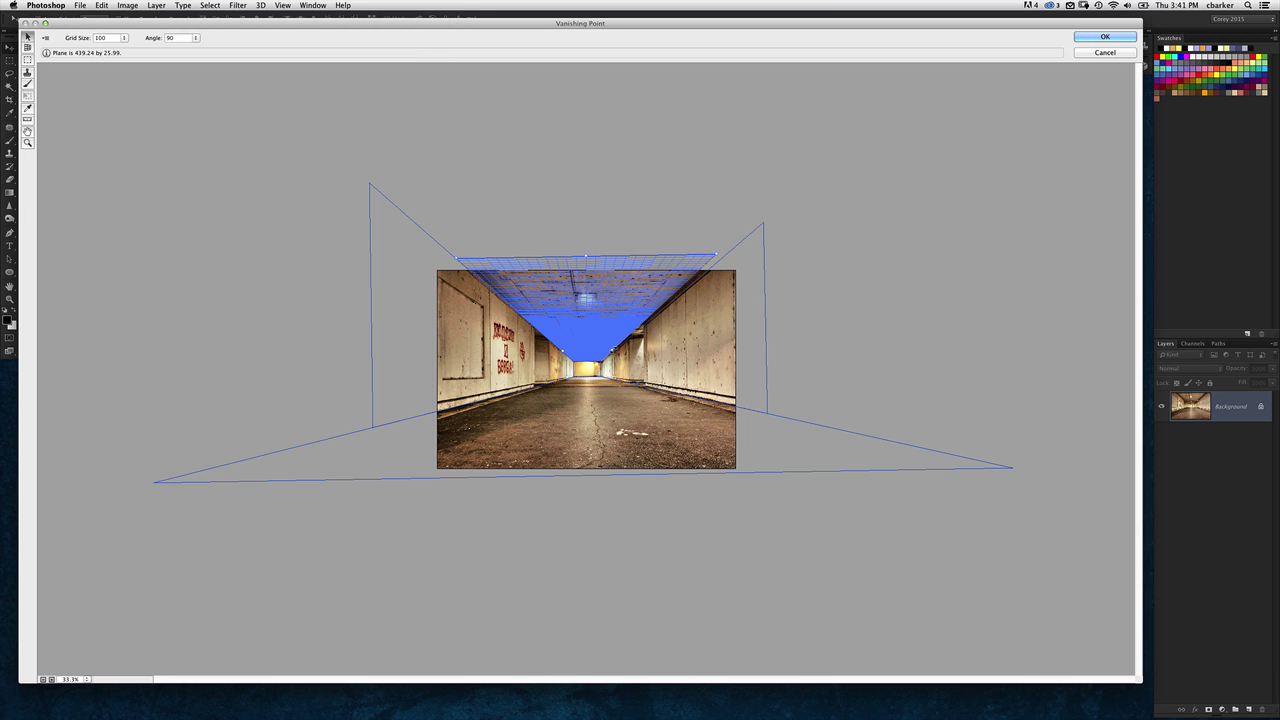
pyautogui.moveTo(709, 255); pyautogui.dragTo(725, 254)
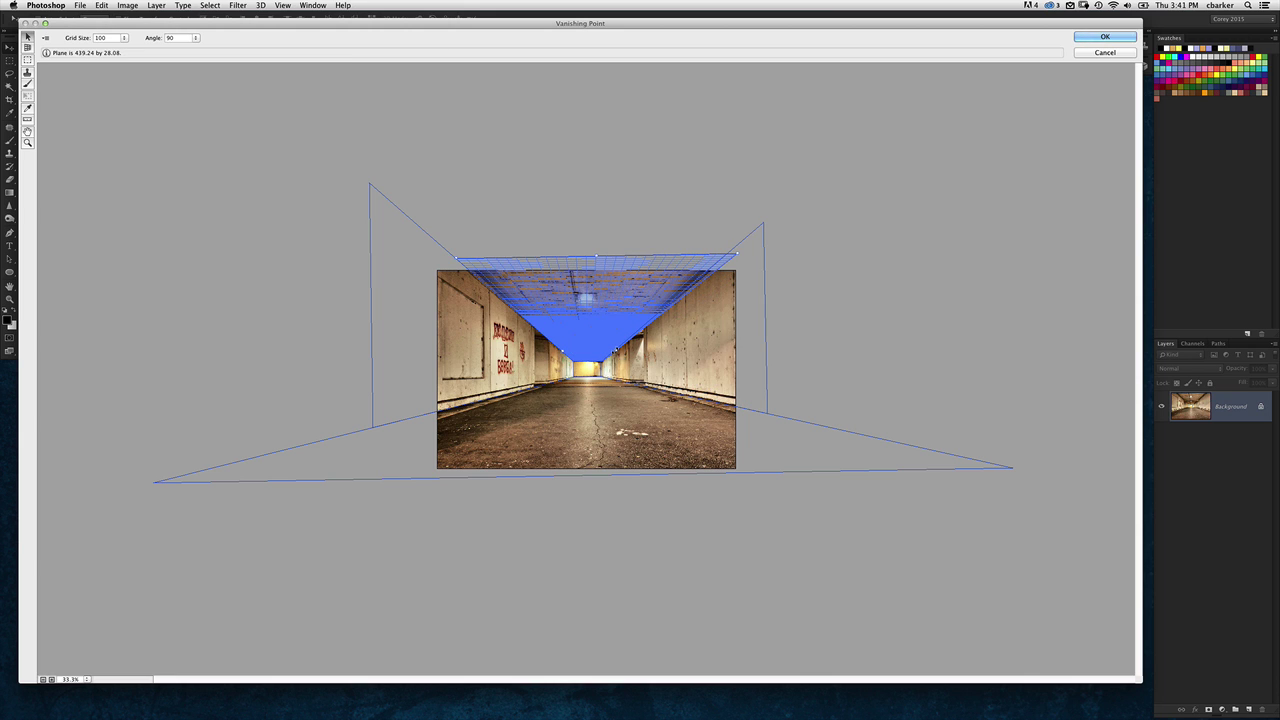
pyautogui.click(640, 345)
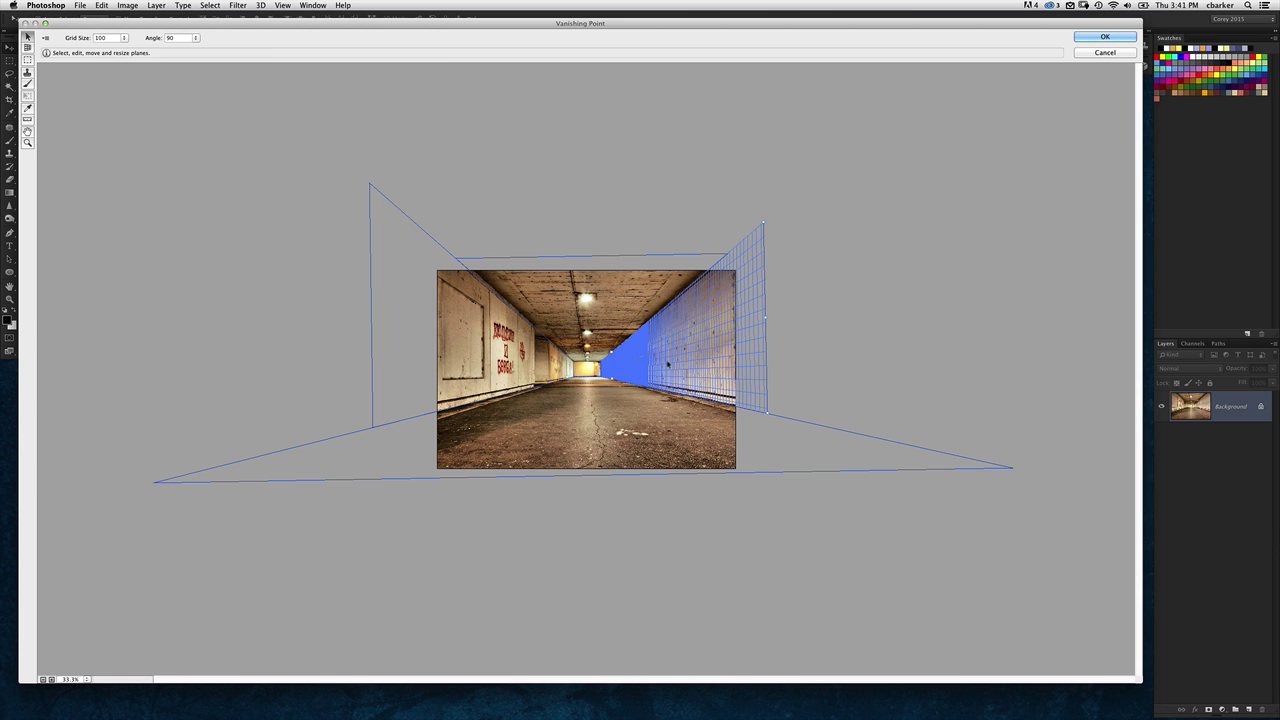
pyautogui.click(524, 378)
pyautogui.click(660, 340)
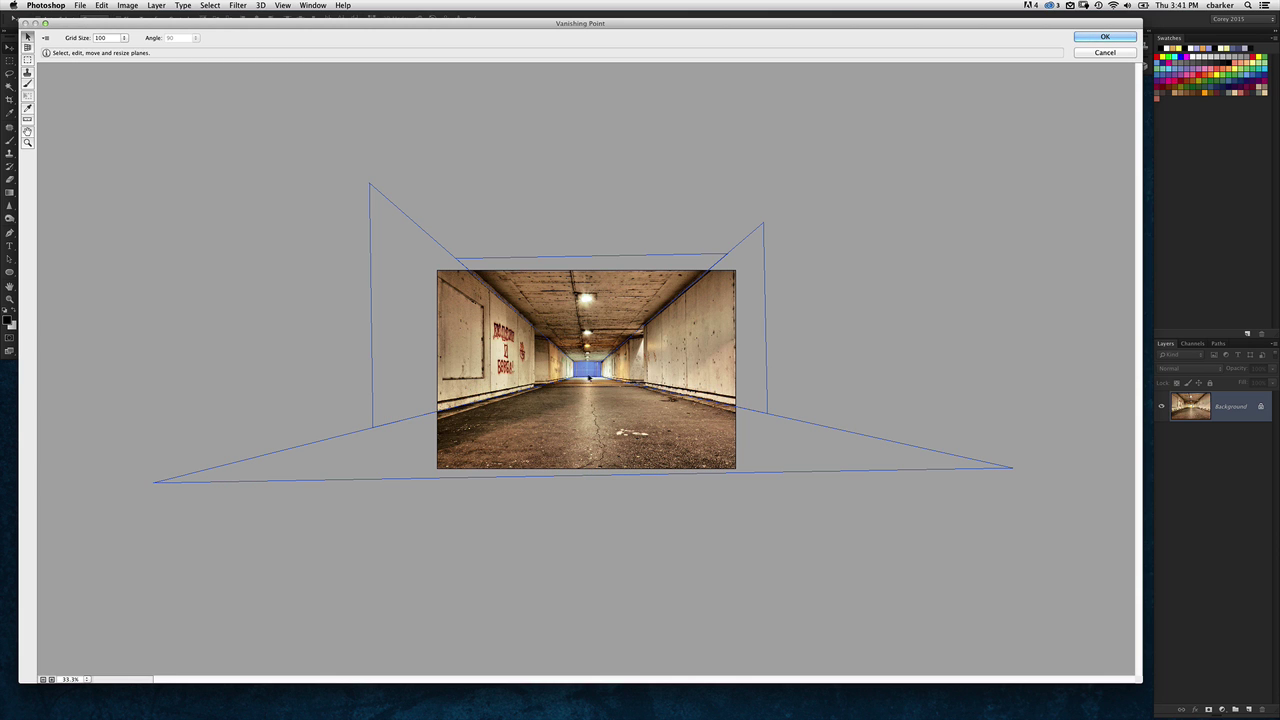
pyautogui.click(580, 410)
pyautogui.click(615, 327)
pyautogui.keyDown('shift'); pyautogui.click(670, 340); pyautogui.keyUp('shift')
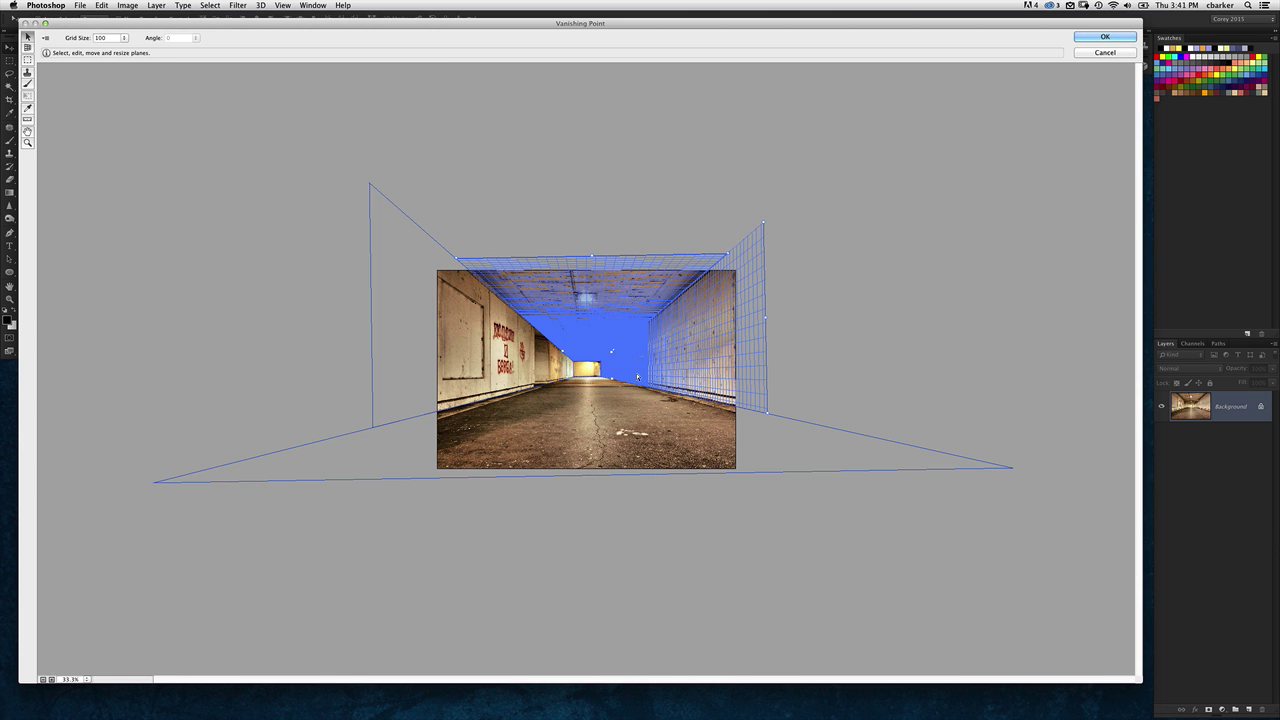
pyautogui.keyDown('shift'); pyautogui.click(585, 400); pyautogui.keyUp('shift')
pyautogui.keyDown('shift'); pyautogui.click(530, 372); pyautogui.keyUp('shift')
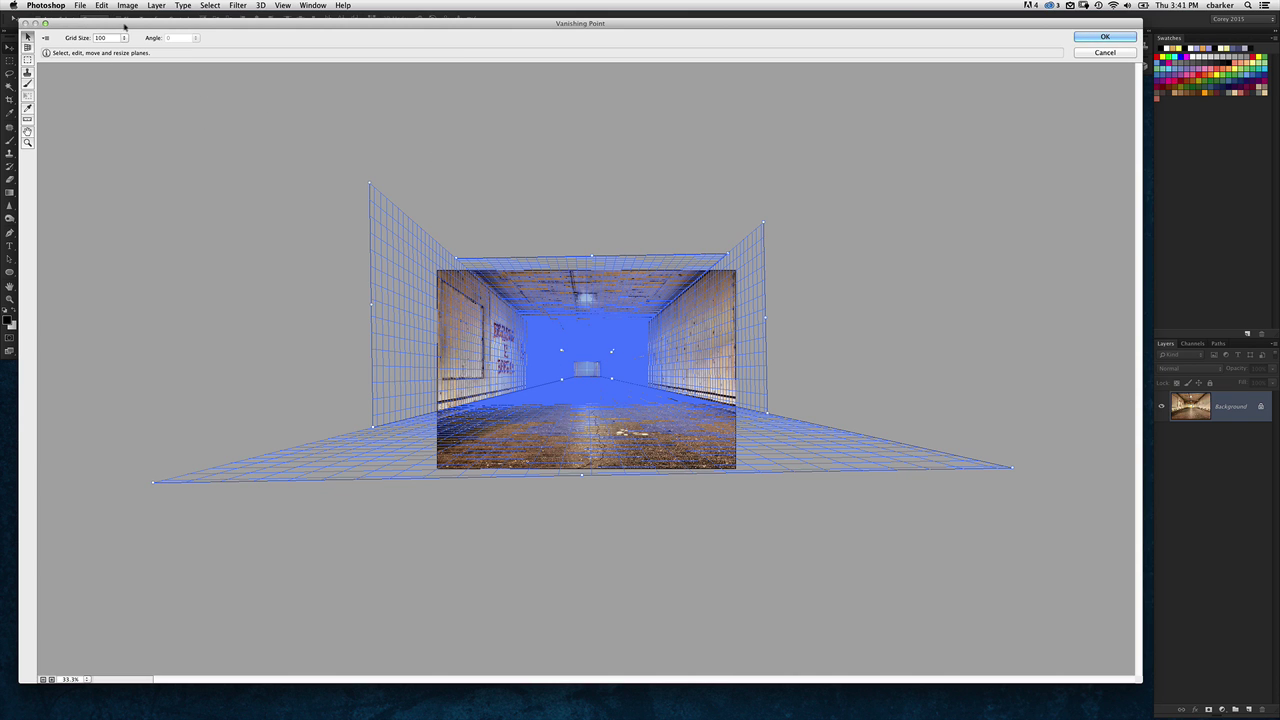
pyautogui.moveTo(126, 24); pyautogui.dragTo(195, 41)
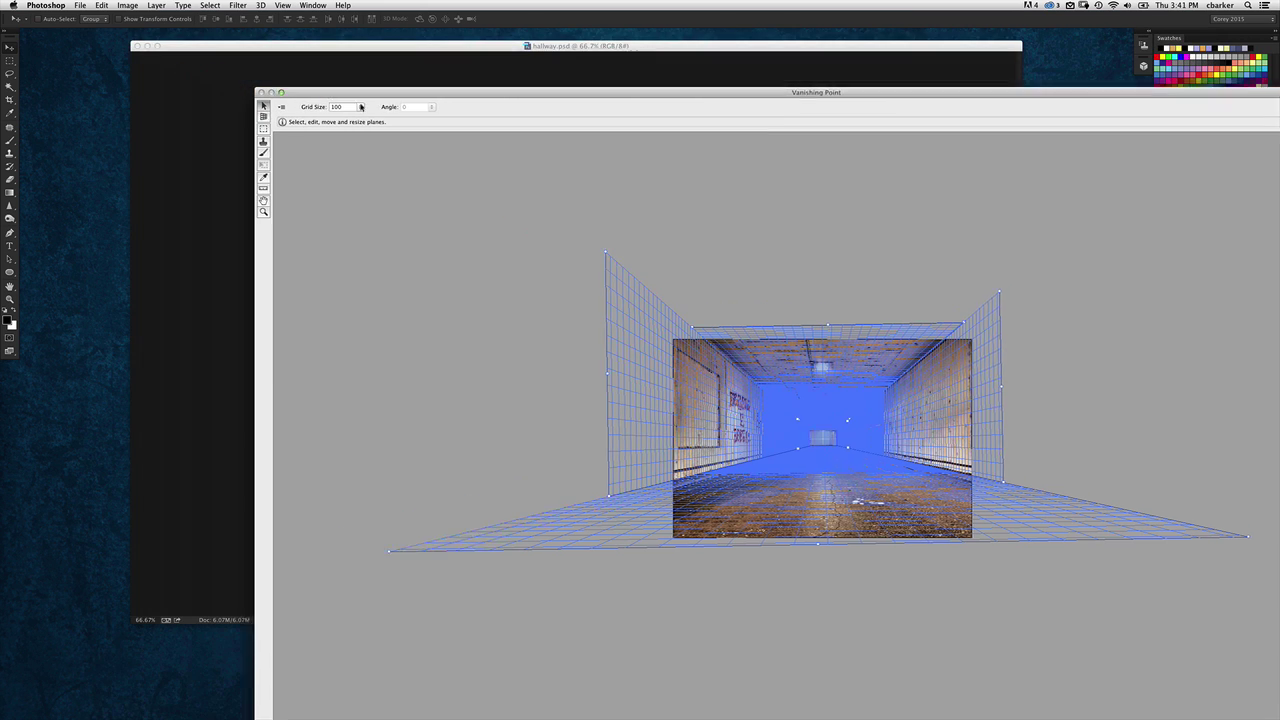
pyautogui.moveTo(361, 107); pyautogui.dragTo(244, 88)
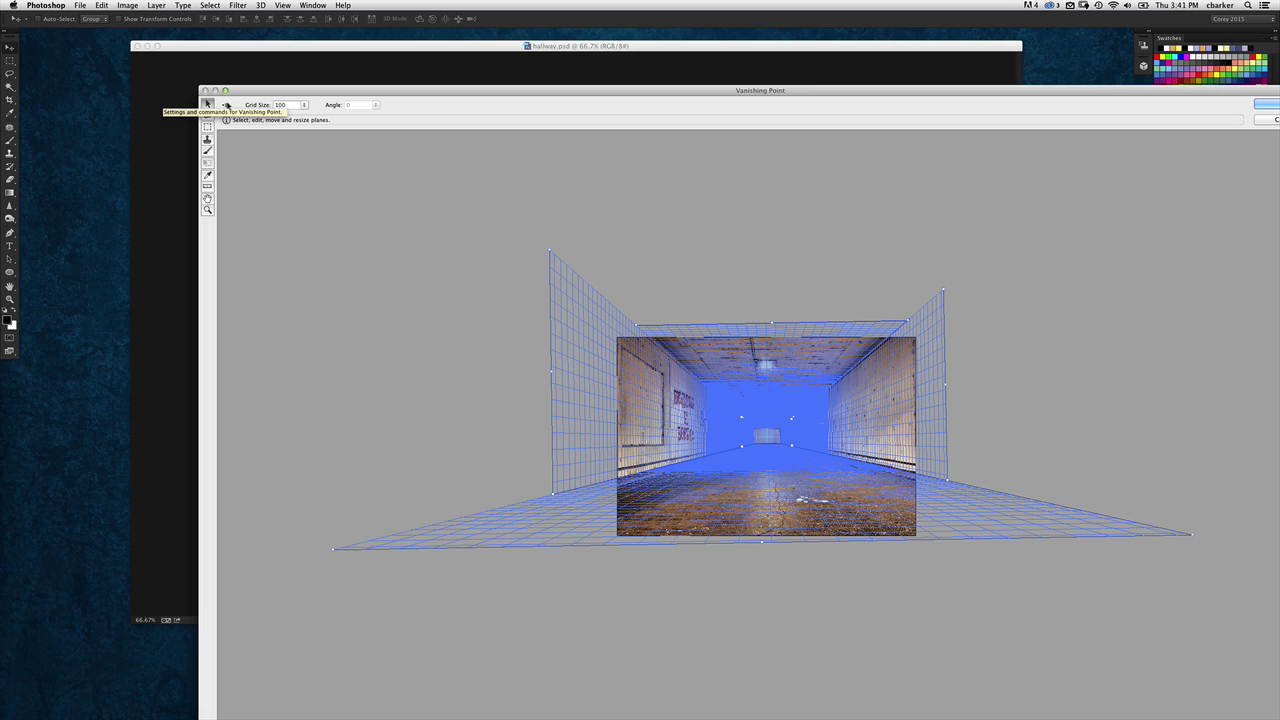
# Return the planes to Photoshop as a 3D layer, accepting the suggested New 3D Scene size.
pyautogui.click(227, 105)
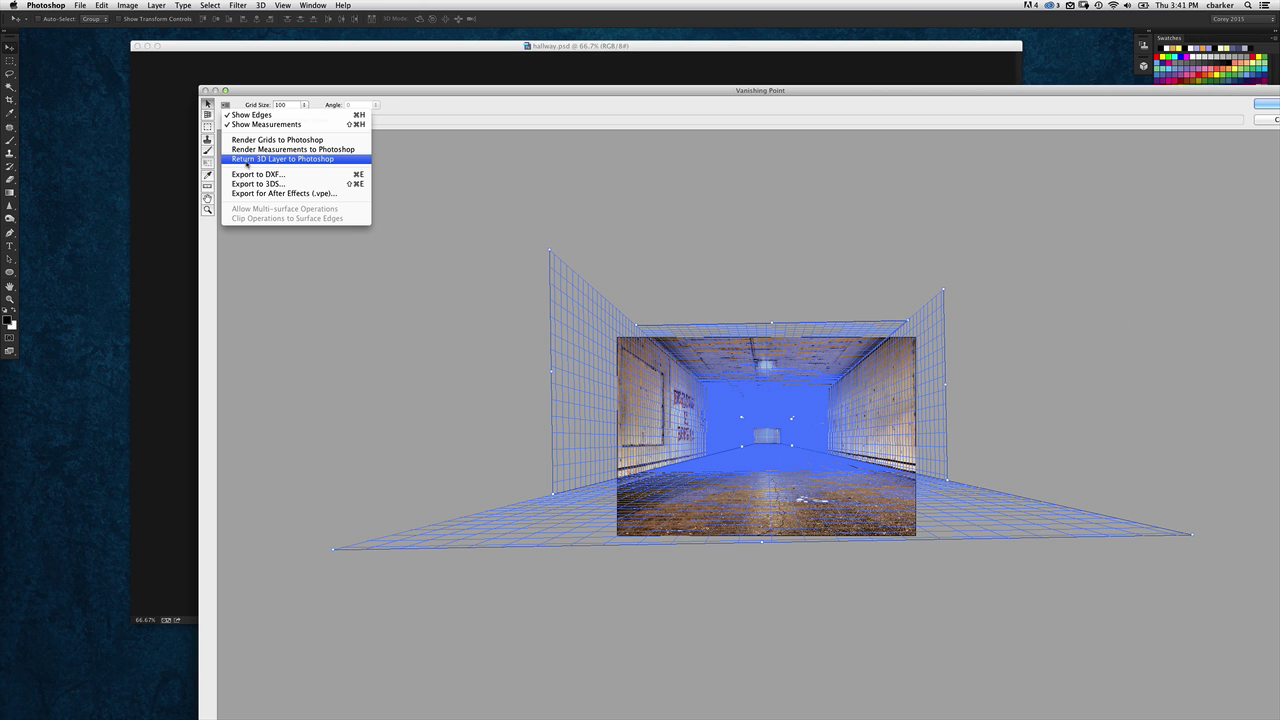
pyautogui.press('Escape')
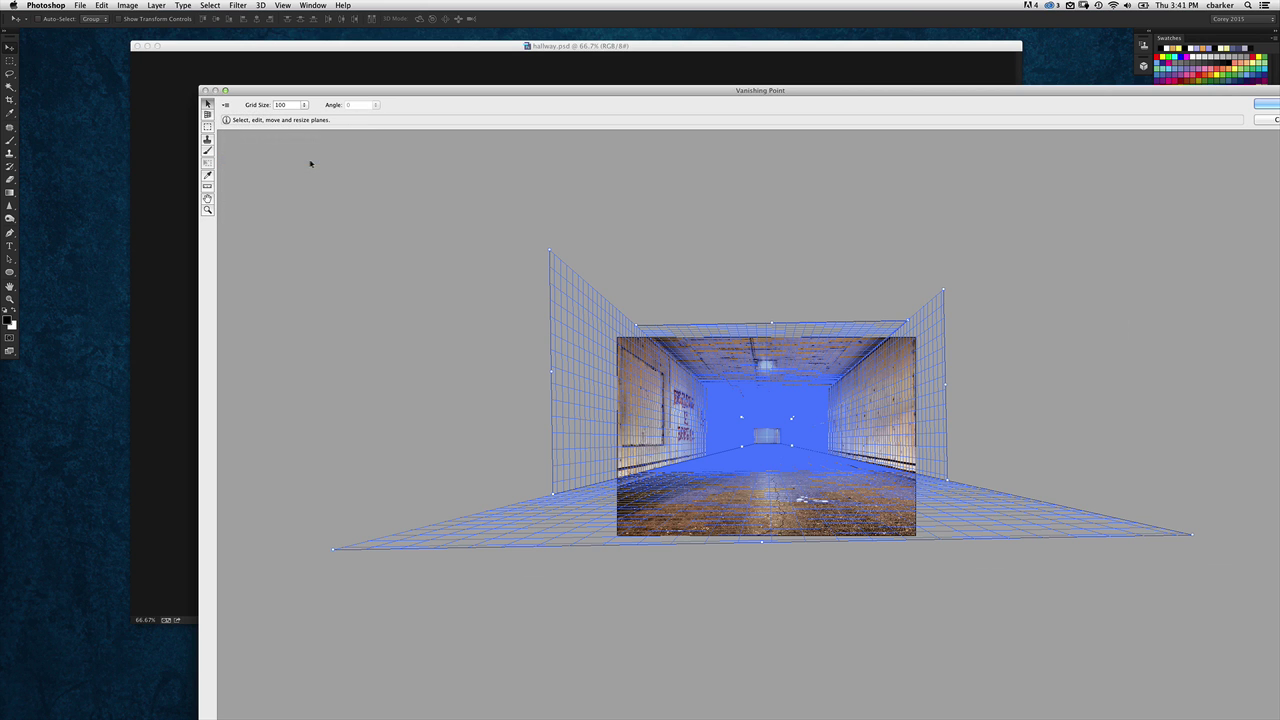
pyautogui.moveTo(613, 96); pyautogui.dragTo(476, 54)
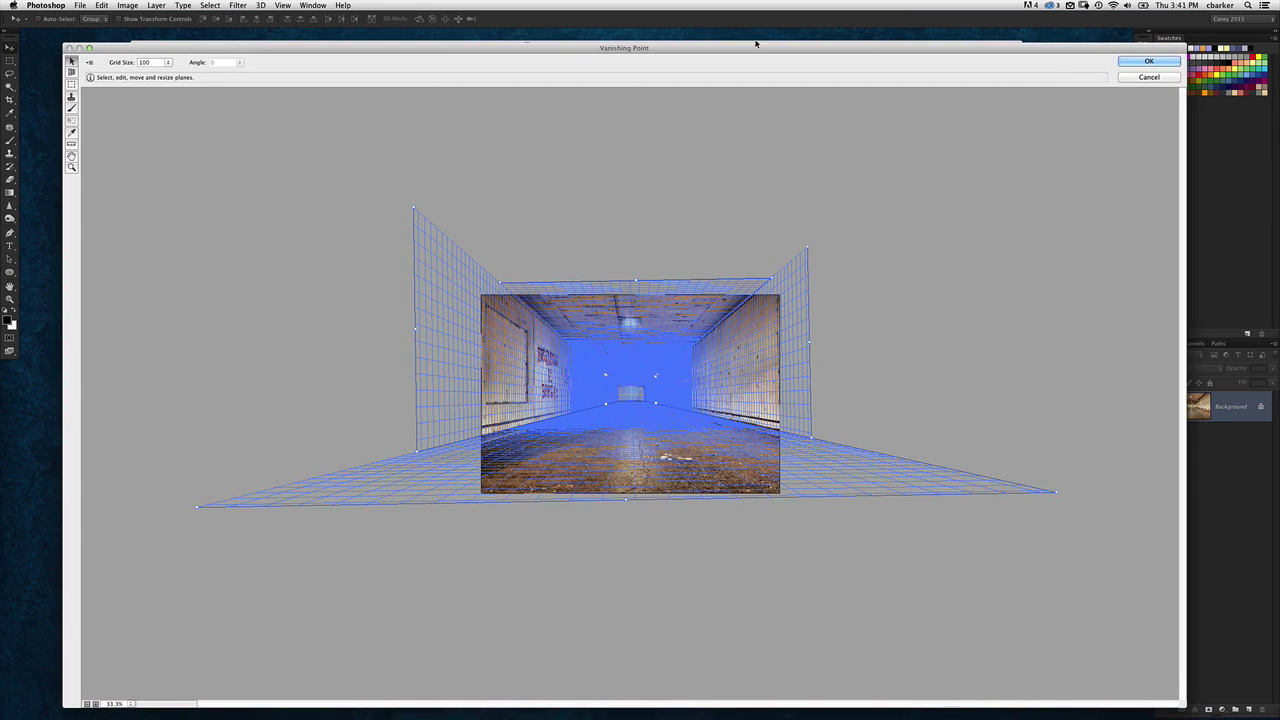
pyautogui.click(1150, 62)
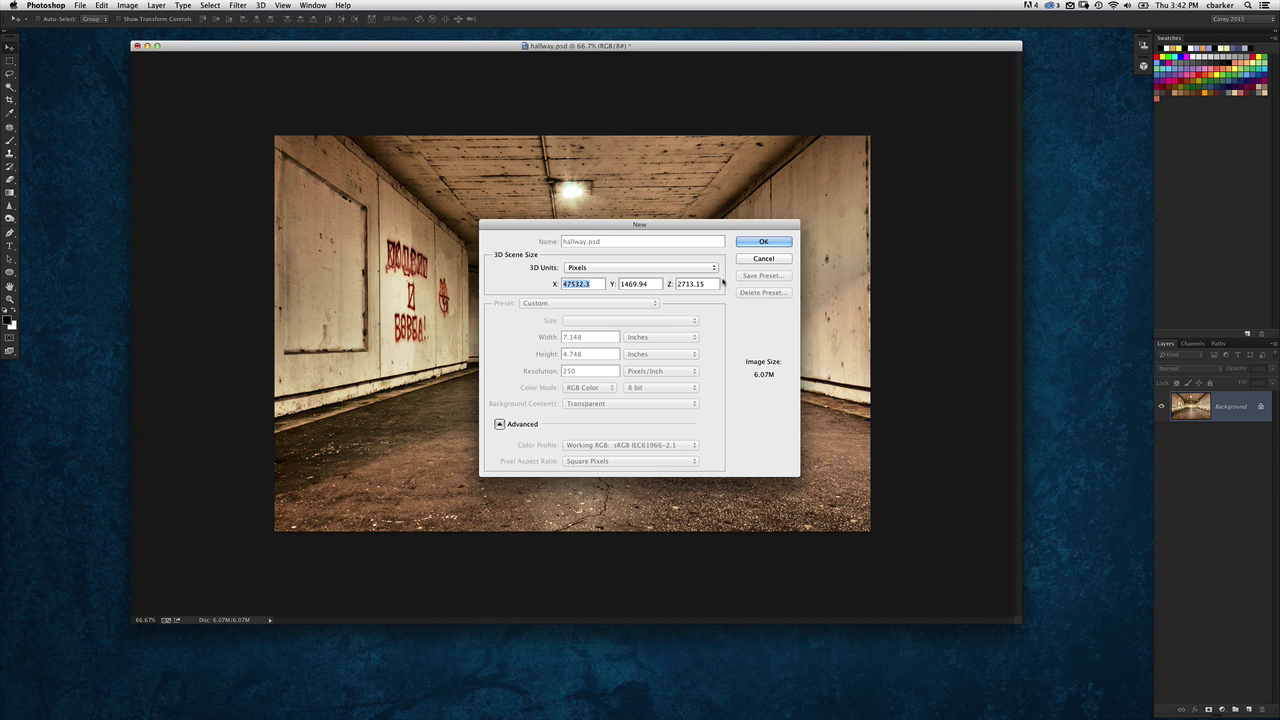
pyautogui.moveTo(779, 227); pyautogui.dragTo(784, 223)
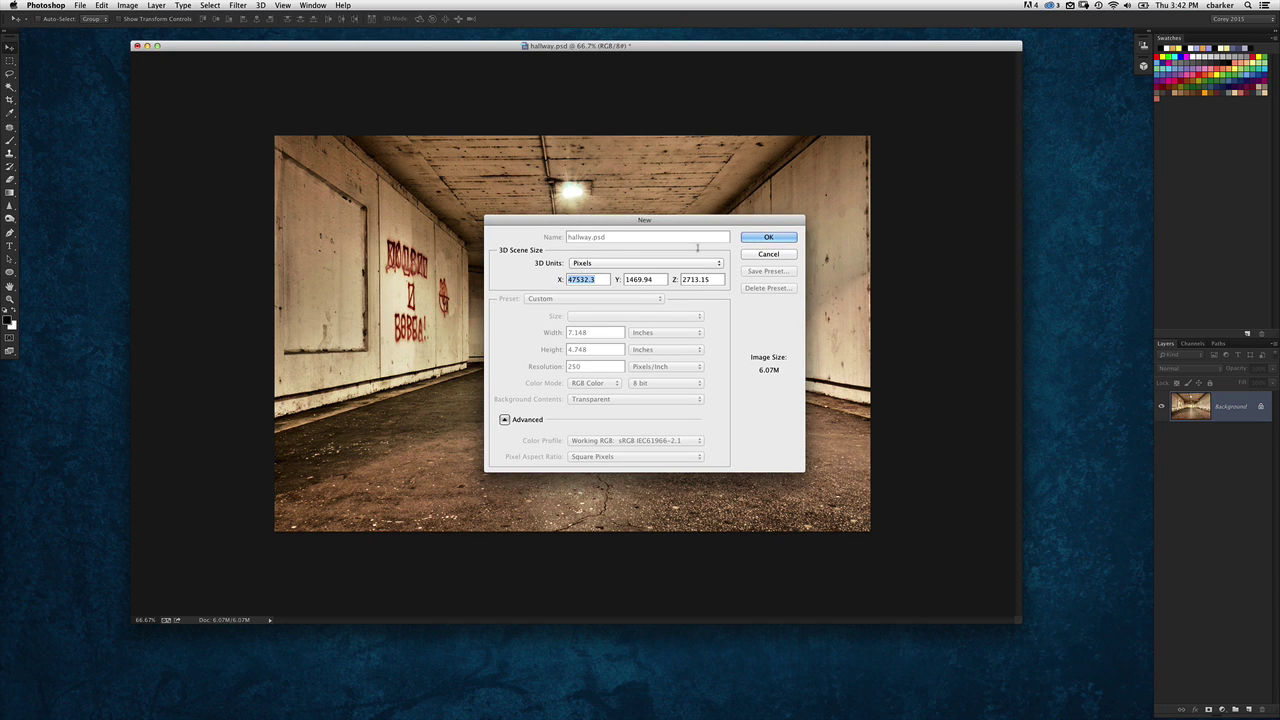
pyautogui.click(768, 240)
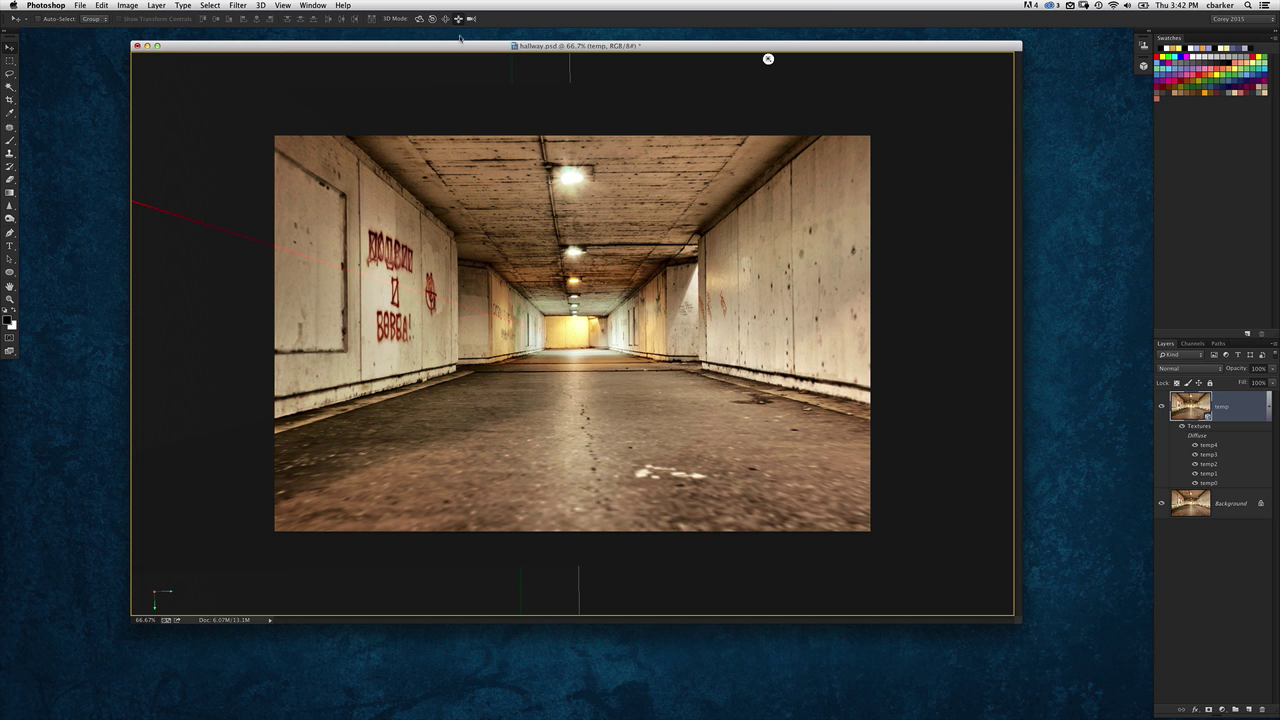
# Show the 3D panel from the Window menu and move it nearer the canvas.
pyautogui.click(309, 6)
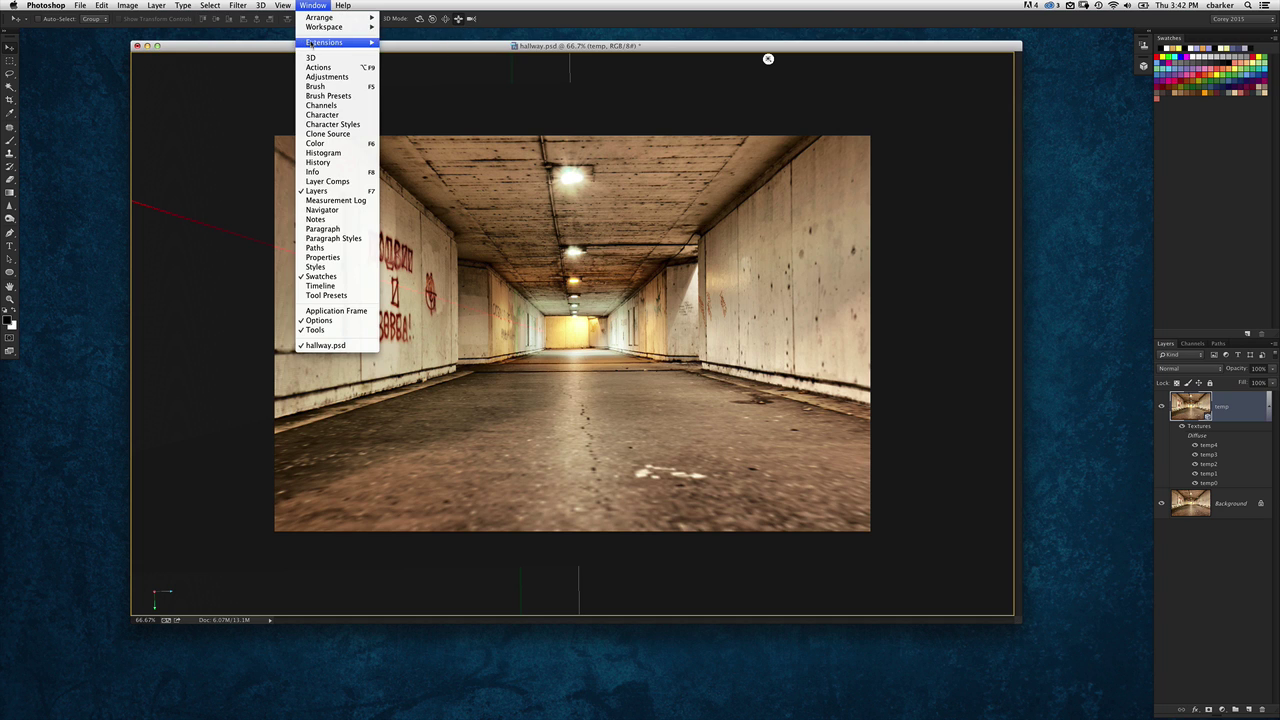
pyautogui.click(316, 63)
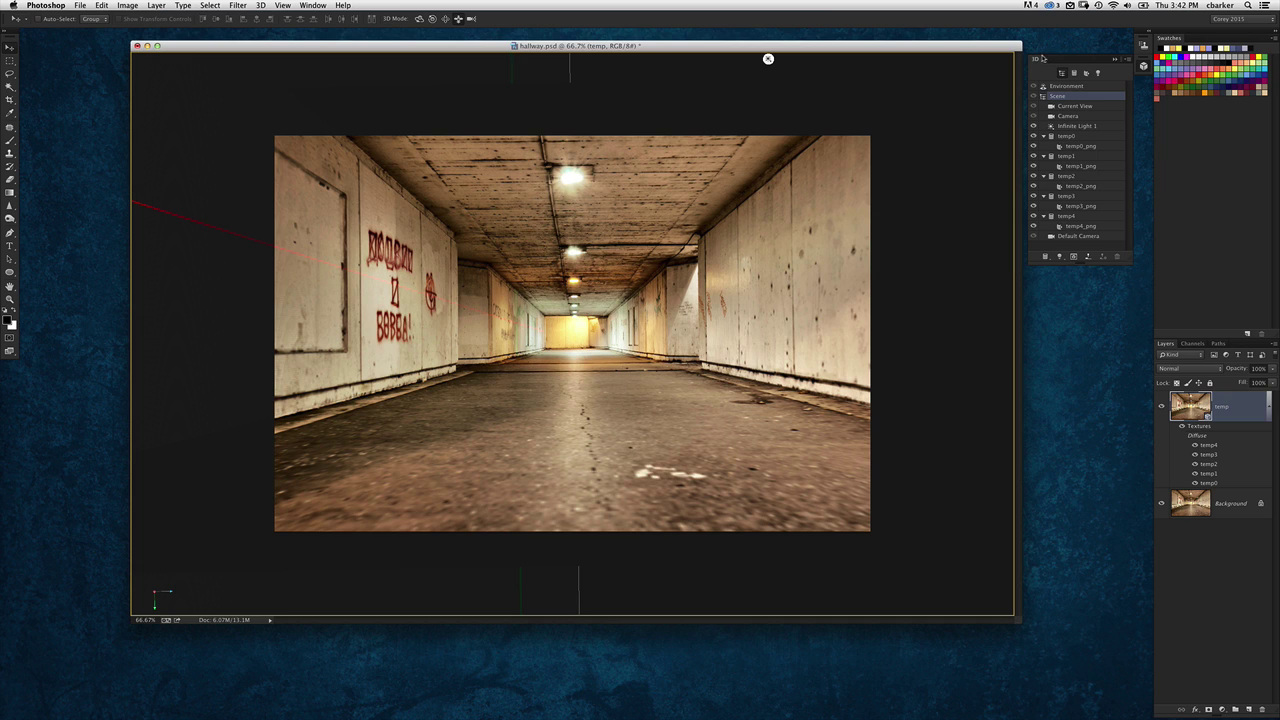
pyautogui.moveTo(1041, 58); pyautogui.dragTo(942, 78)
# Select Current View in the enlarged 3D panel and orbit the camera back from the hallway box.
pyautogui.moveTo(1030, 278); pyautogui.dragTo(1038, 358)
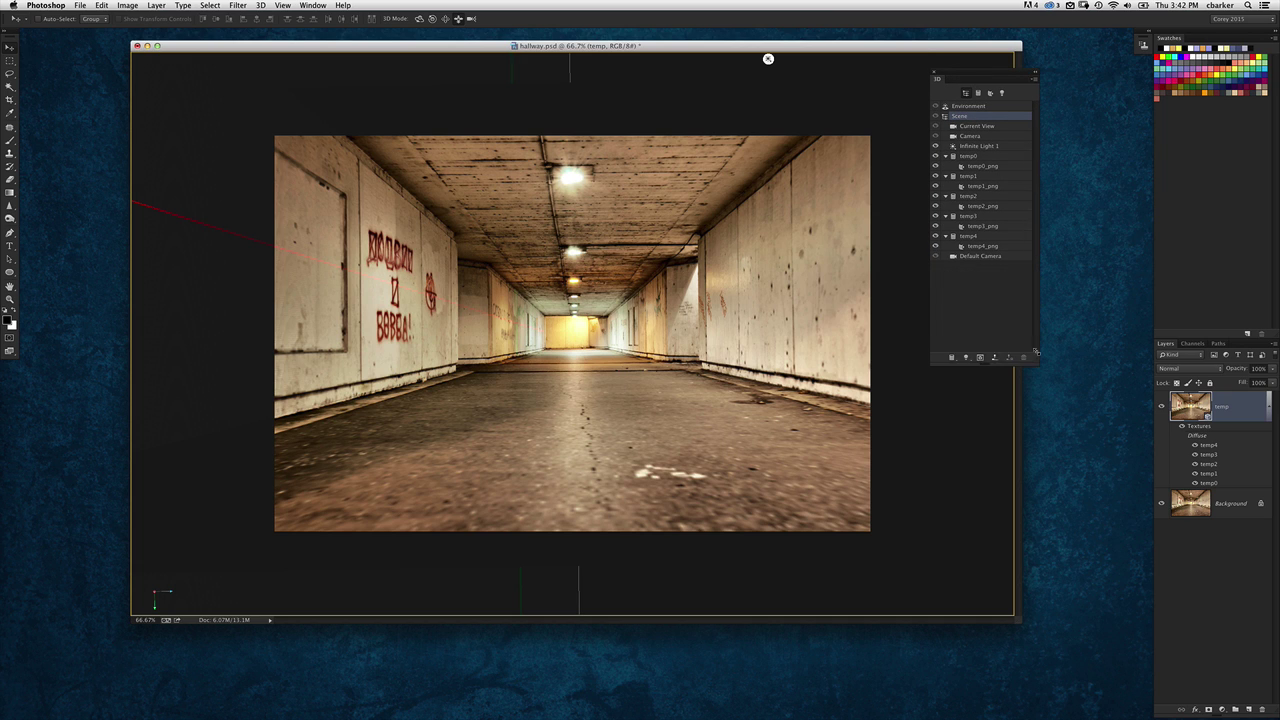
pyautogui.click(977, 127)
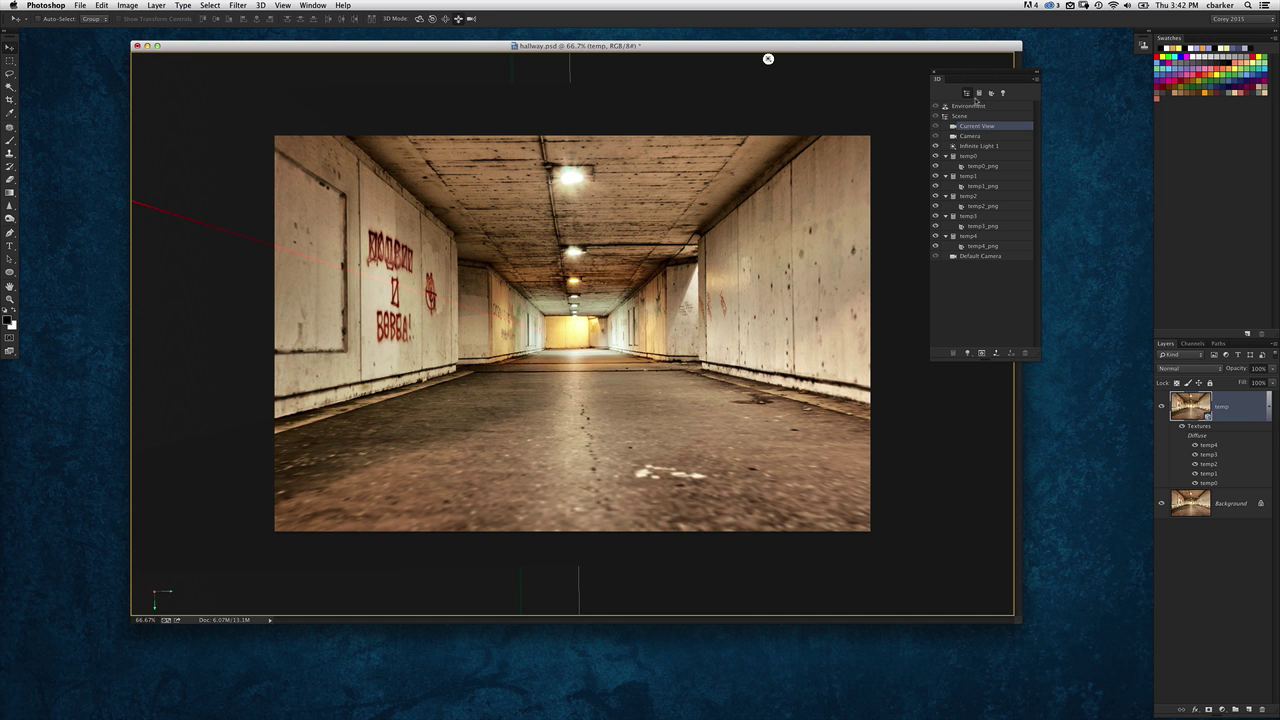
pyautogui.moveTo(956, 75); pyautogui.dragTo(1006, 87)
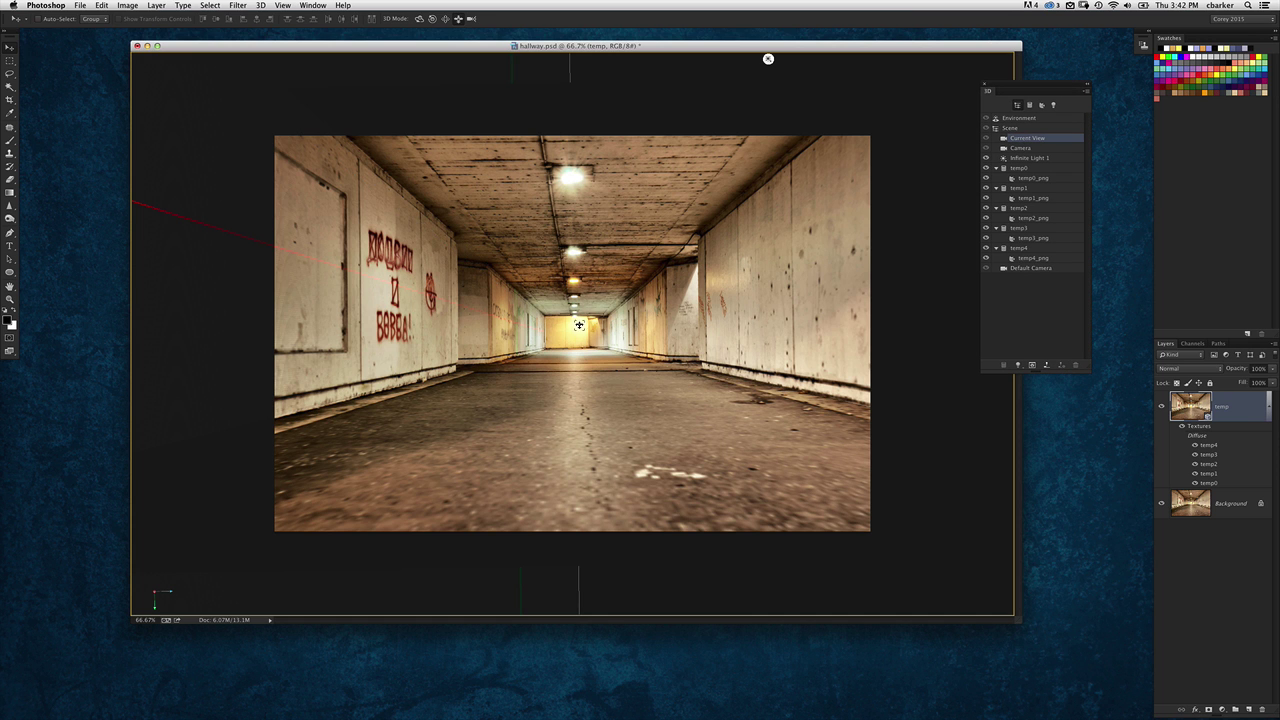
pyautogui.moveTo(579, 328); pyautogui.dragTo(610, 125)
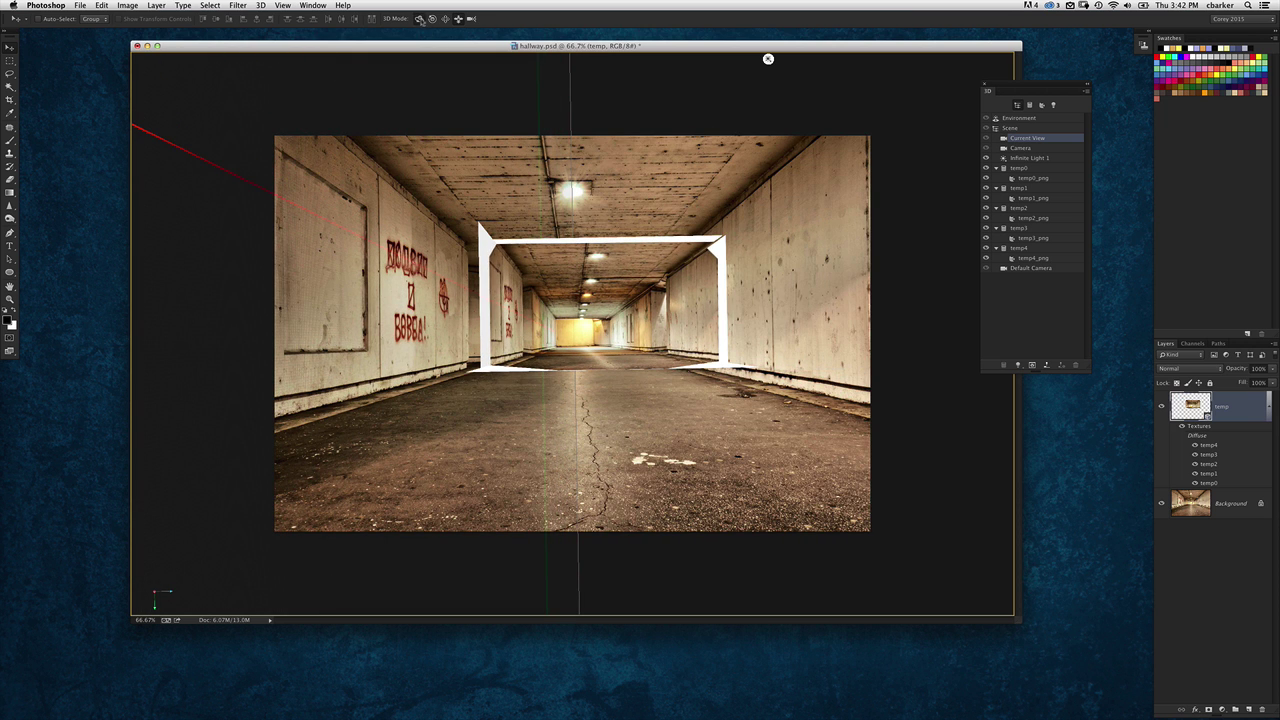
# Select the Scene and rotate the hallway box upright.
pyautogui.click(1023, 128)
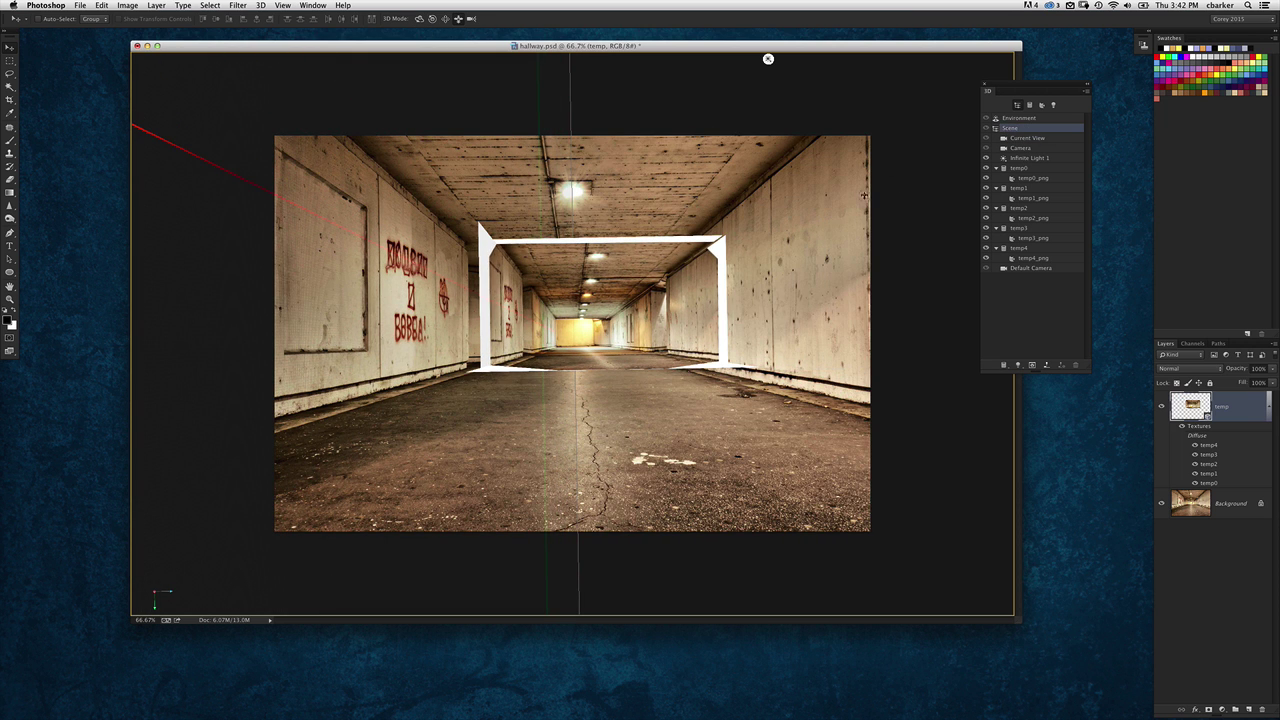
pyautogui.moveTo(862, 210); pyautogui.dragTo(768, 59)
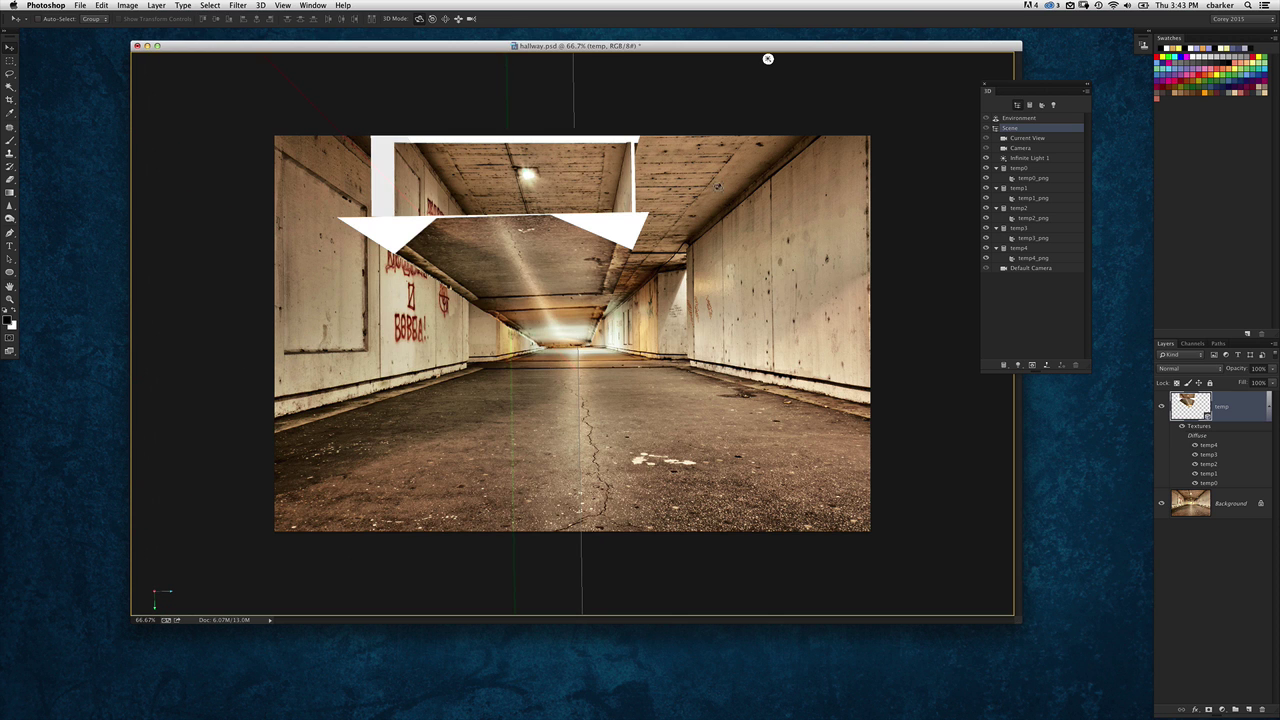
pyautogui.moveTo(712, 184); pyautogui.dragTo(709, 186)
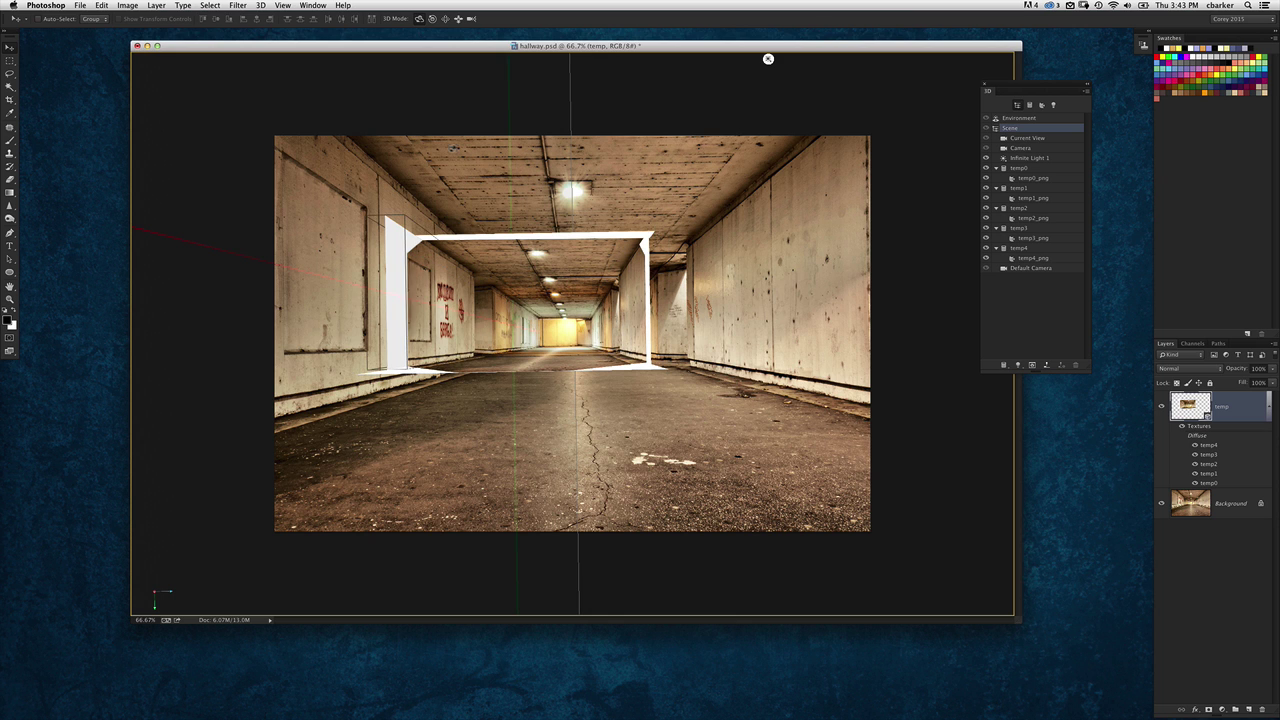
# Switch 3D Mode to Slide and move the view inside the hallway.
pyautogui.click(458, 18)
pyautogui.moveTo(668, 204); pyautogui.dragTo(661, 428)
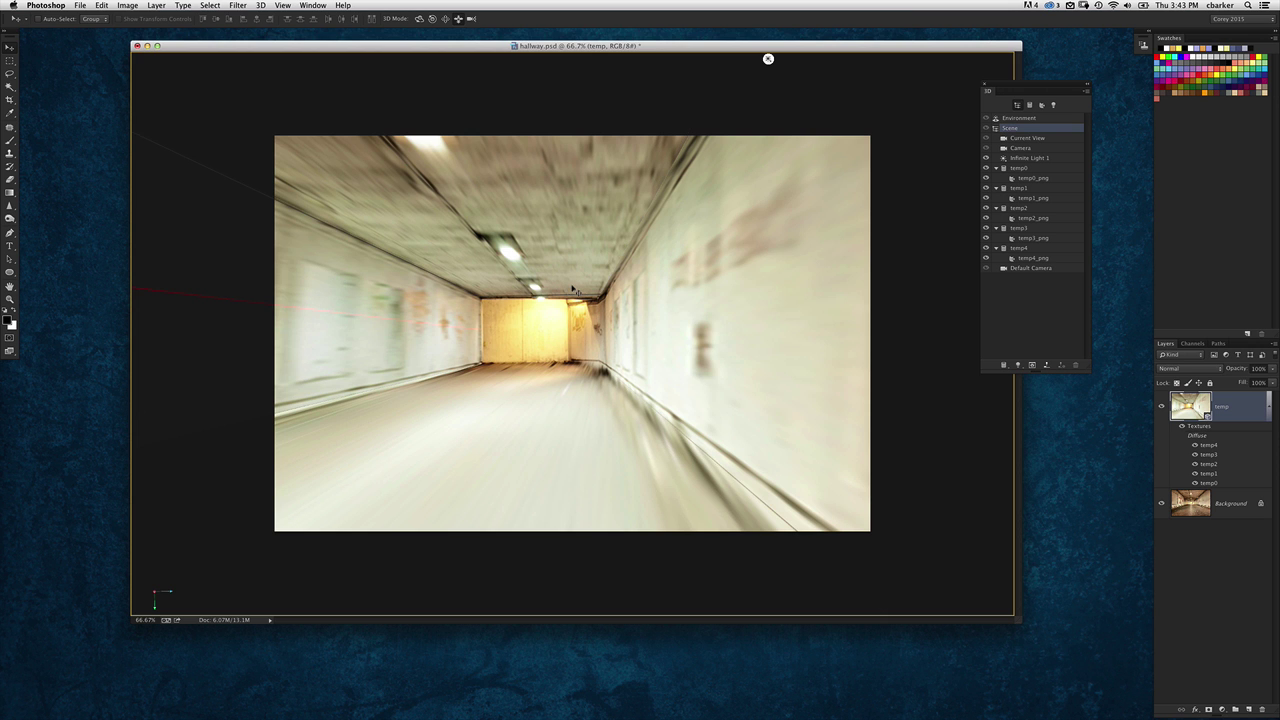
pyautogui.moveTo(661, 428); pyautogui.dragTo(585, 170)
# Open the Timeline, create a video timeline, and expand the temp track to reveal 3D Camera Position.
pyautogui.click(312, 5)
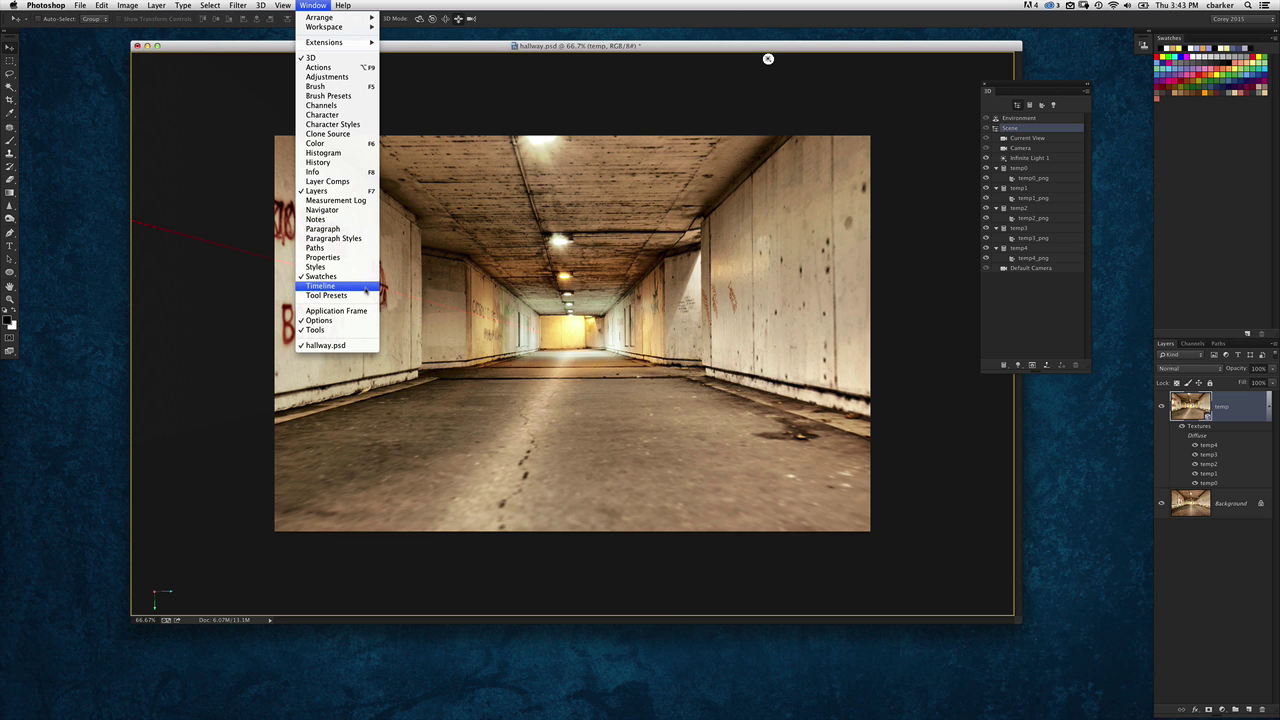
pyautogui.click(330, 286)
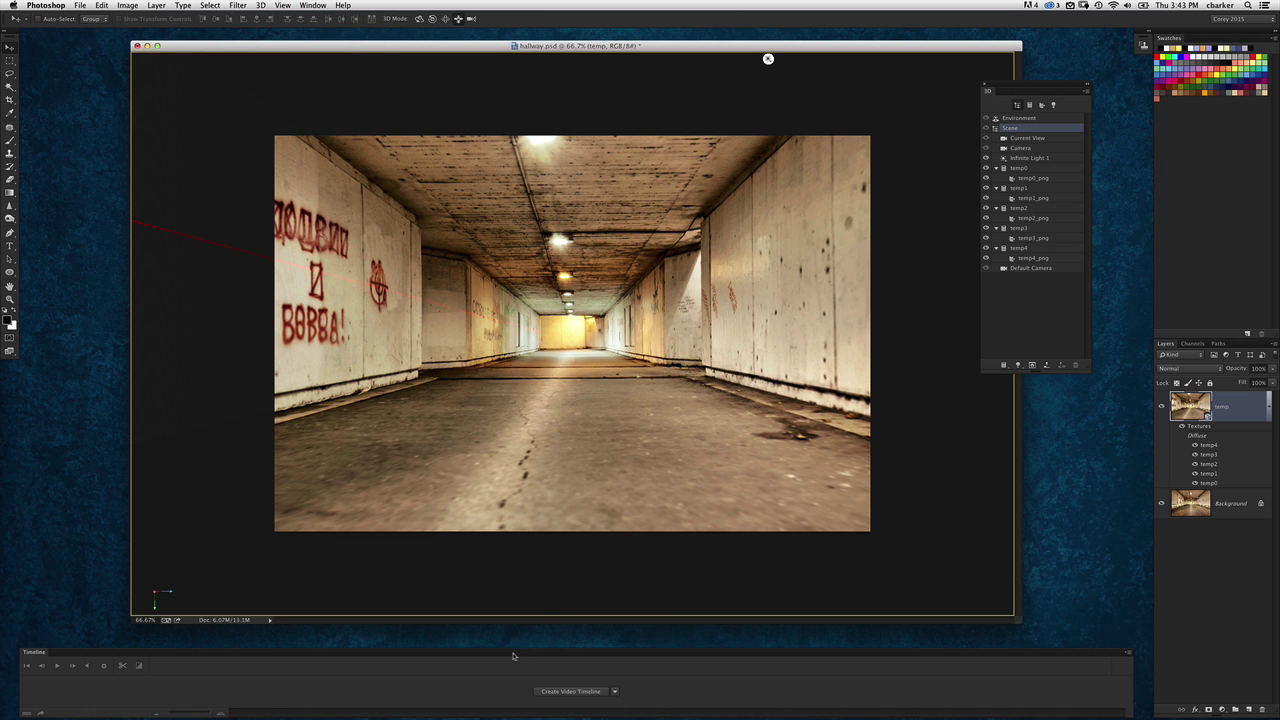
pyautogui.moveTo(530, 444); pyautogui.dragTo(1022, 648)
pyautogui.click(522, 551)
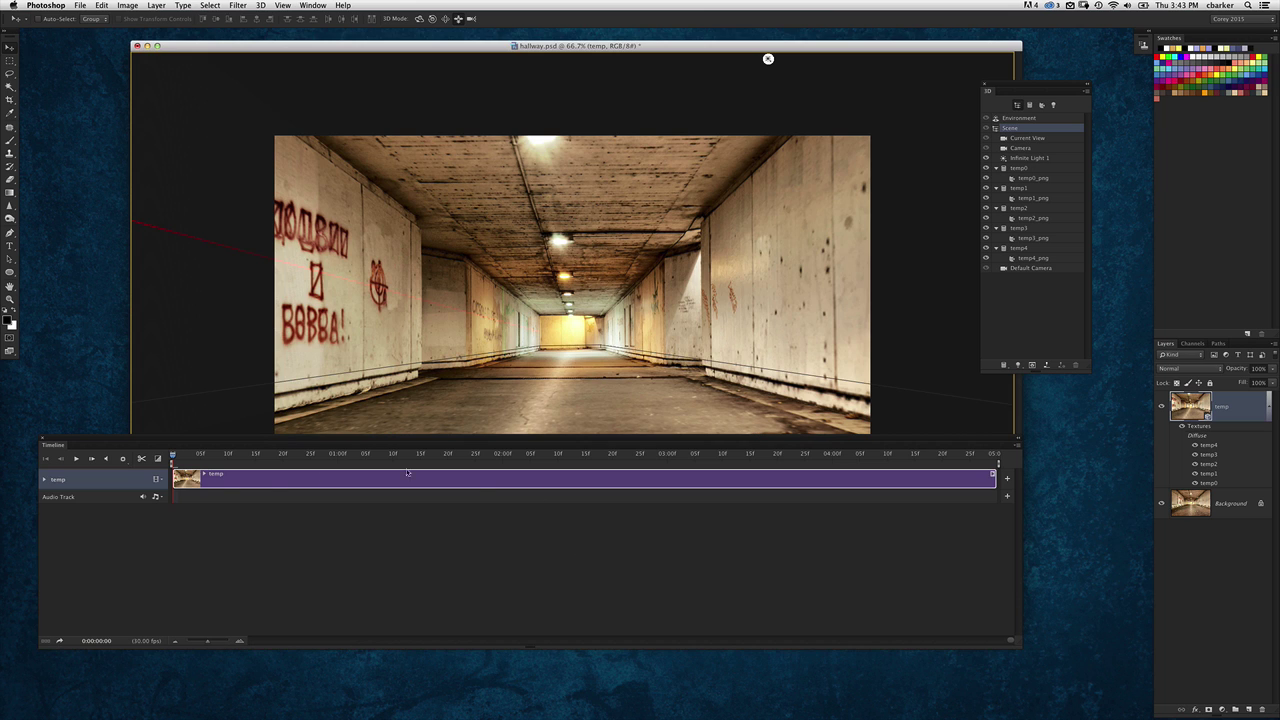
pyautogui.click(45, 481)
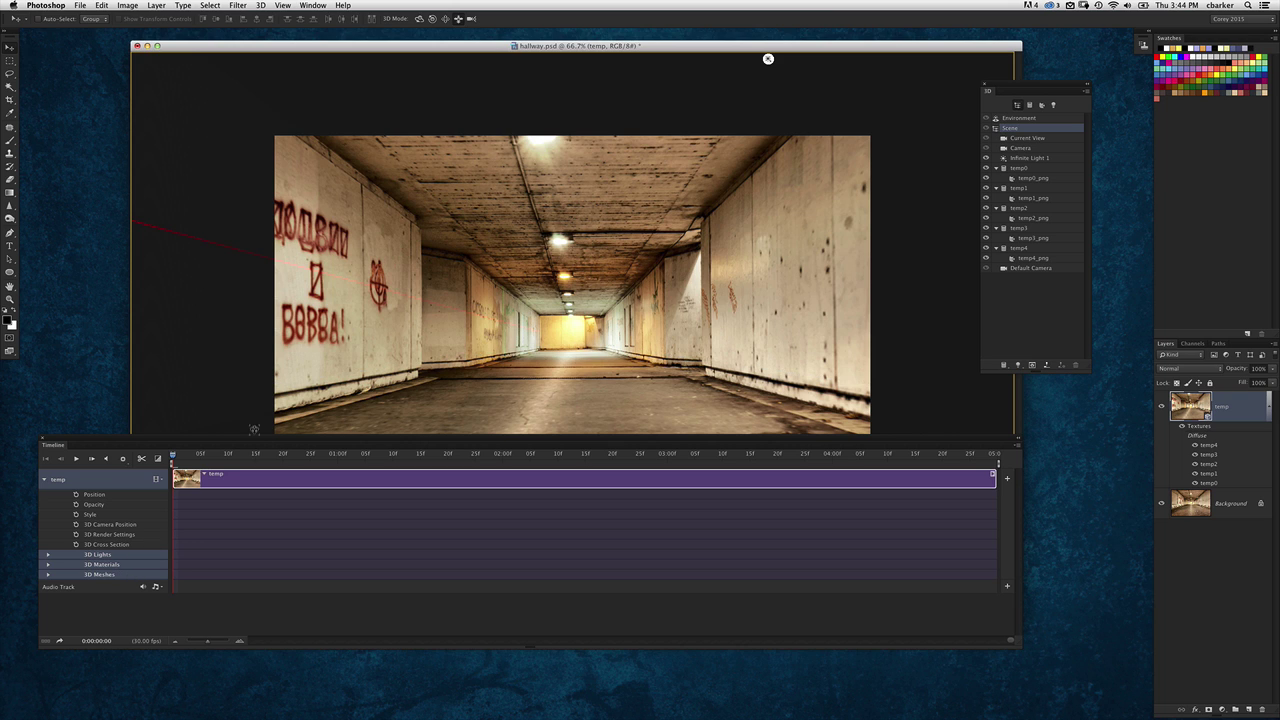
pyautogui.moveTo(413, 437); pyautogui.dragTo(420, 489)
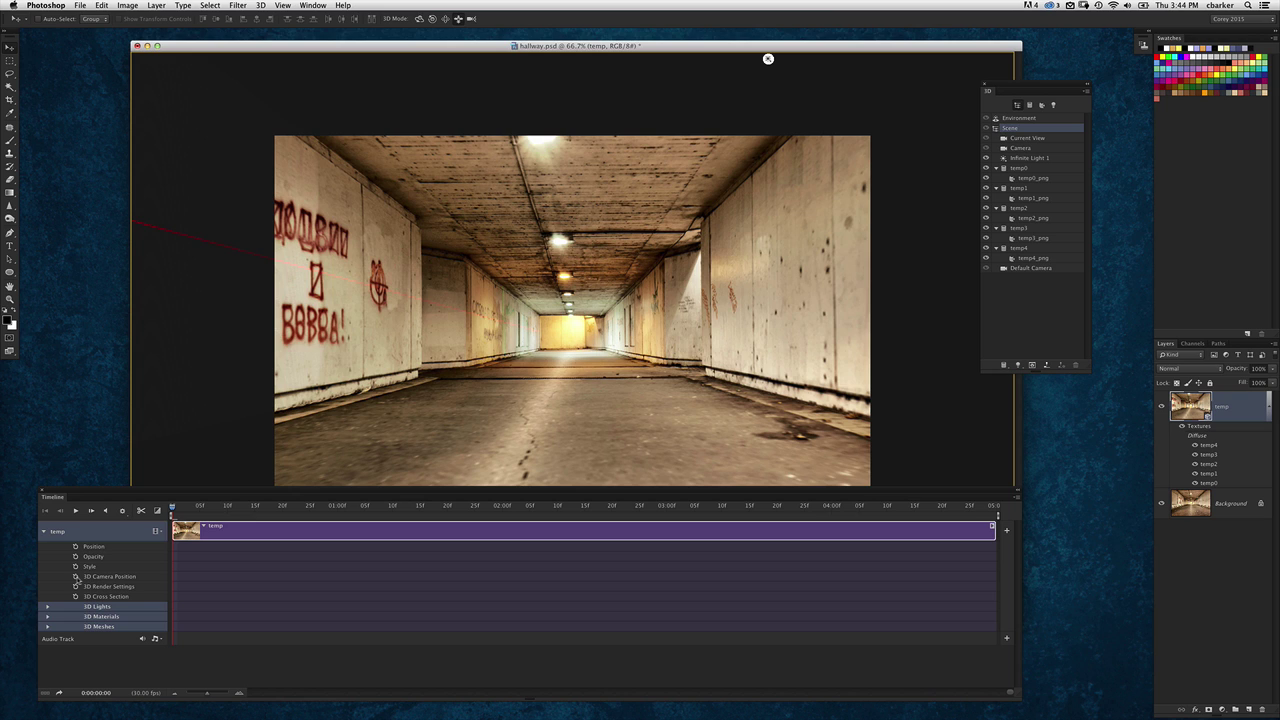
# Keyframe 3D Camera Position at 0, then fly the camera to the hallway's far end at 3:00.
pyautogui.click(75, 577)
pyautogui.click(568, 507)
pyautogui.moveTo(669, 512)
pyautogui.mouseDown()
pyautogui.moveTo(681, 511)
pyautogui.moveTo(667, 511)
pyautogui.mouseUp()
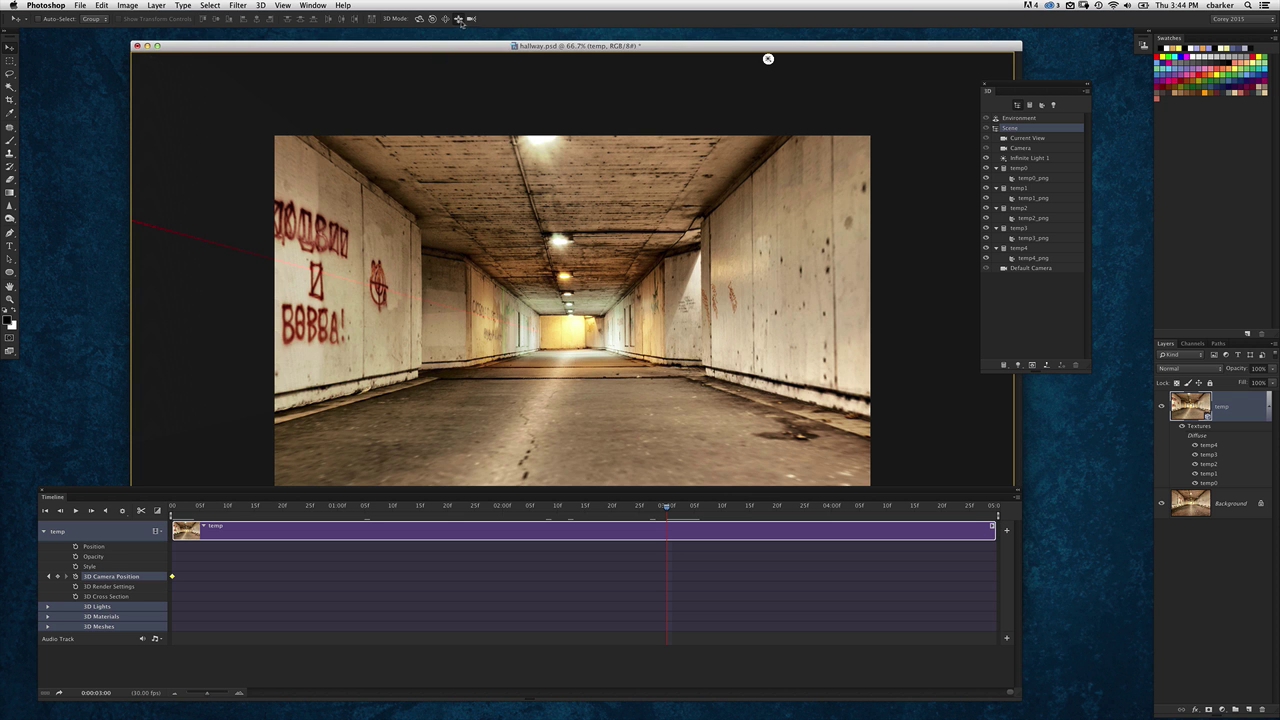
pyautogui.moveTo(602, 336); pyautogui.dragTo(591, 656)
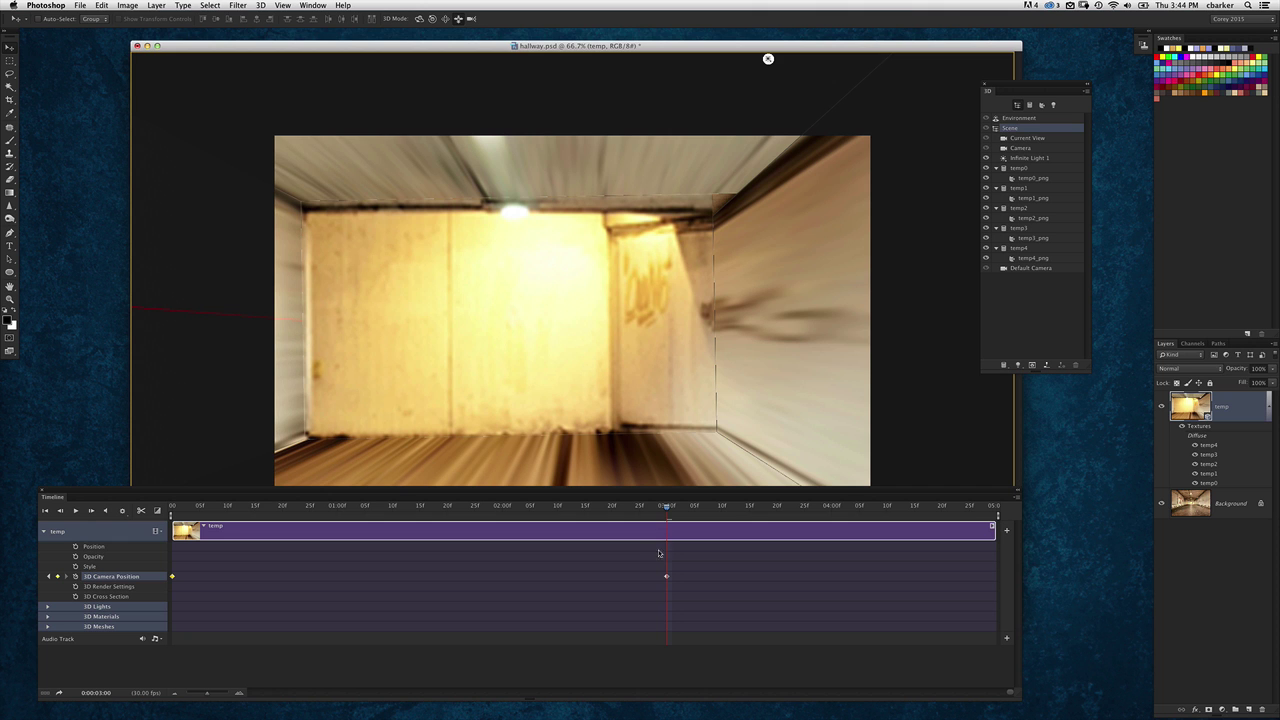
# Preview the fly-through, trim the work area end to about 3:00, and play it again.
pyautogui.moveTo(657, 509); pyautogui.dragTo(172, 509)
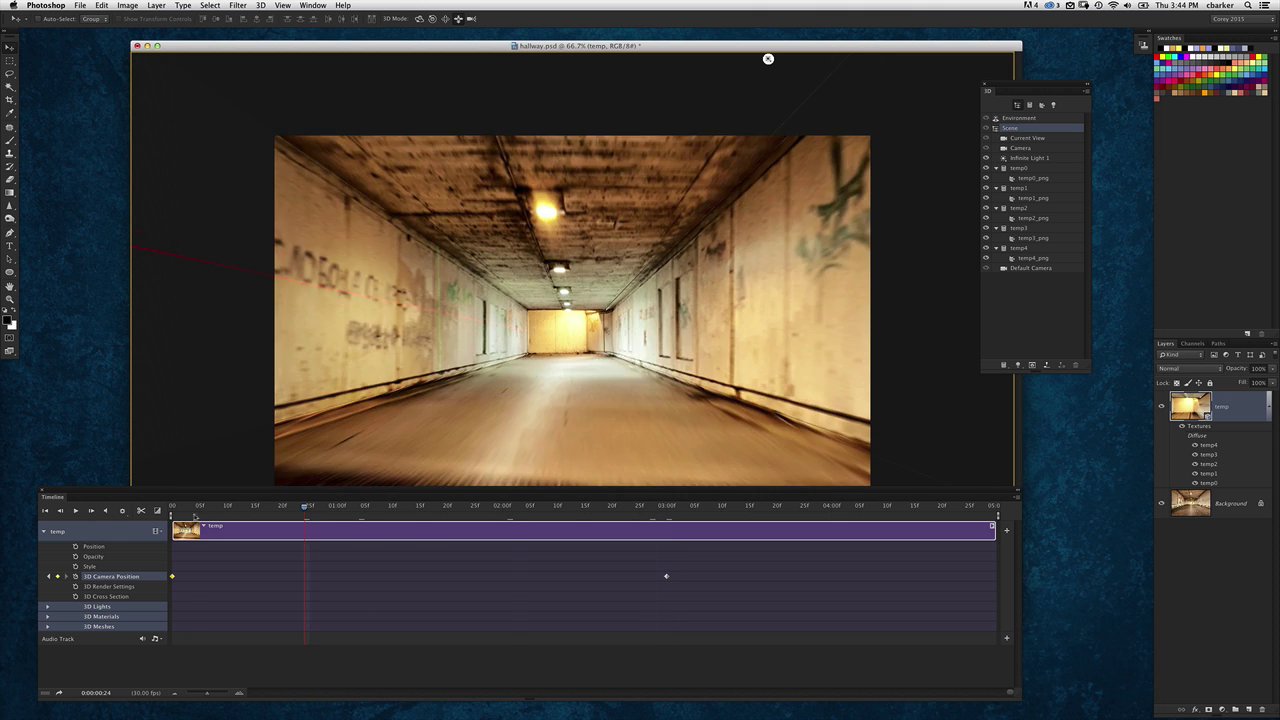
pyautogui.click(76, 513)
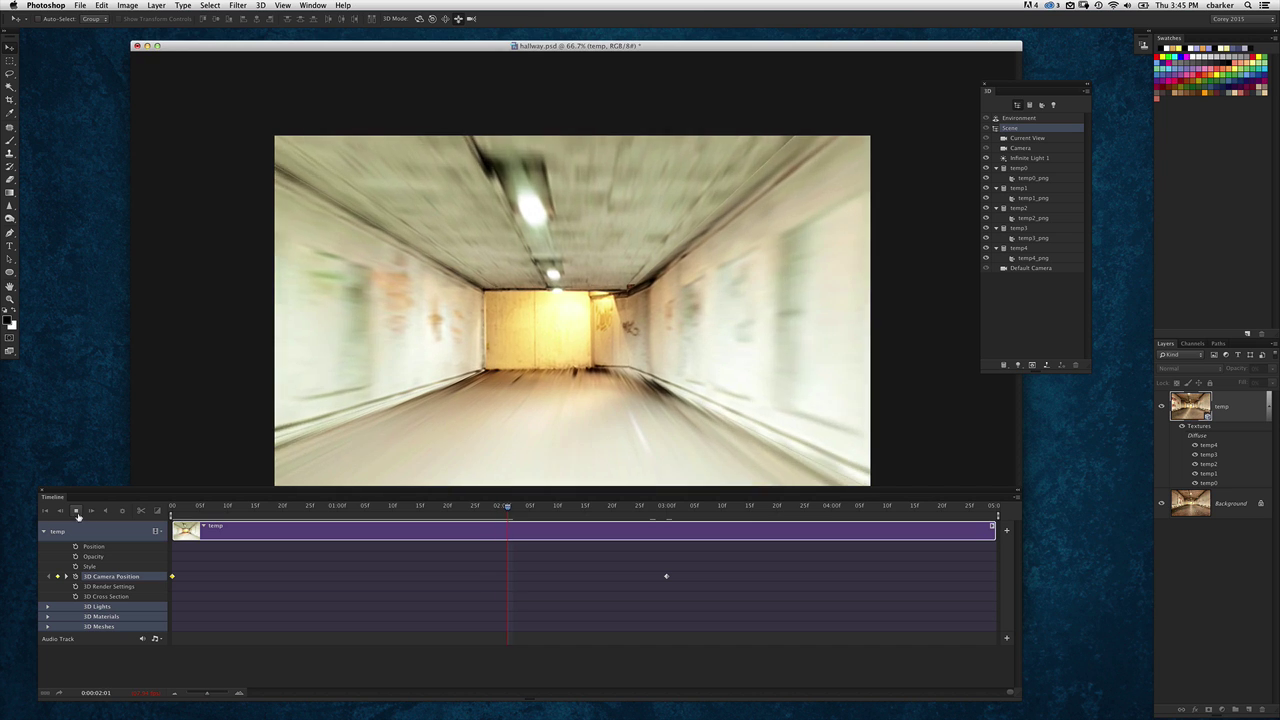
pyautogui.click(76, 511)
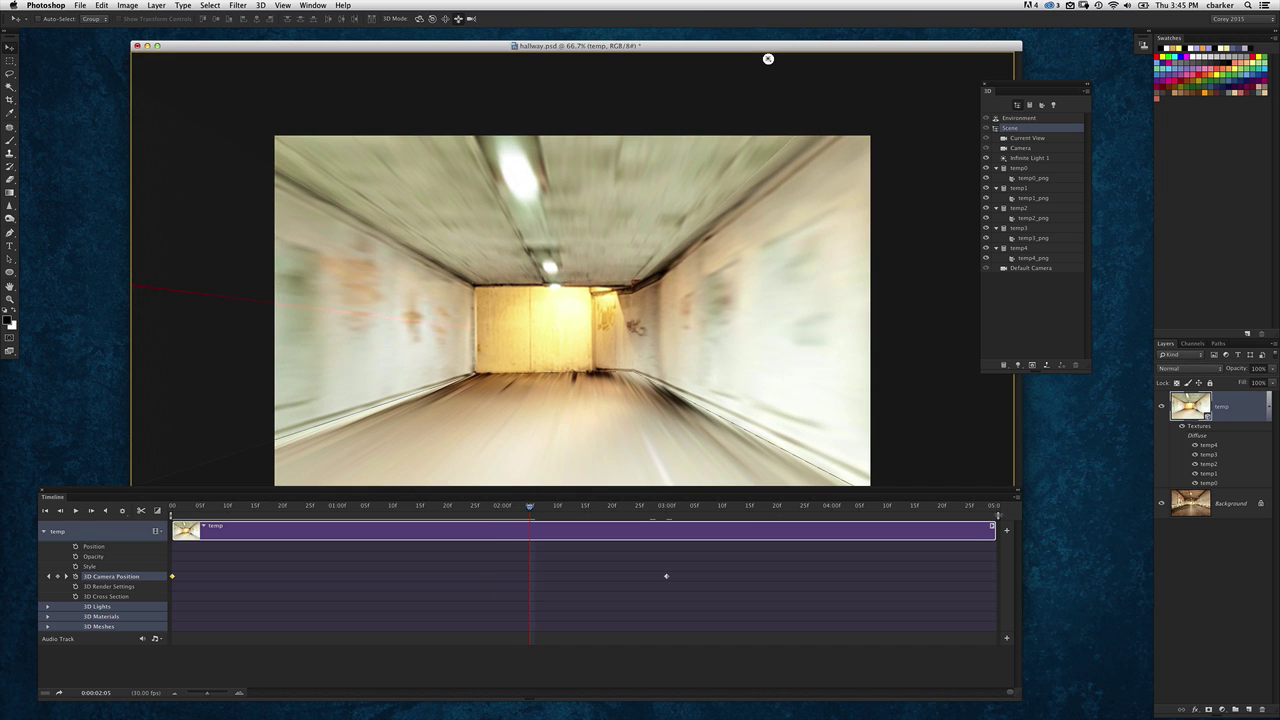
pyautogui.moveTo(993, 514); pyautogui.dragTo(678, 514)
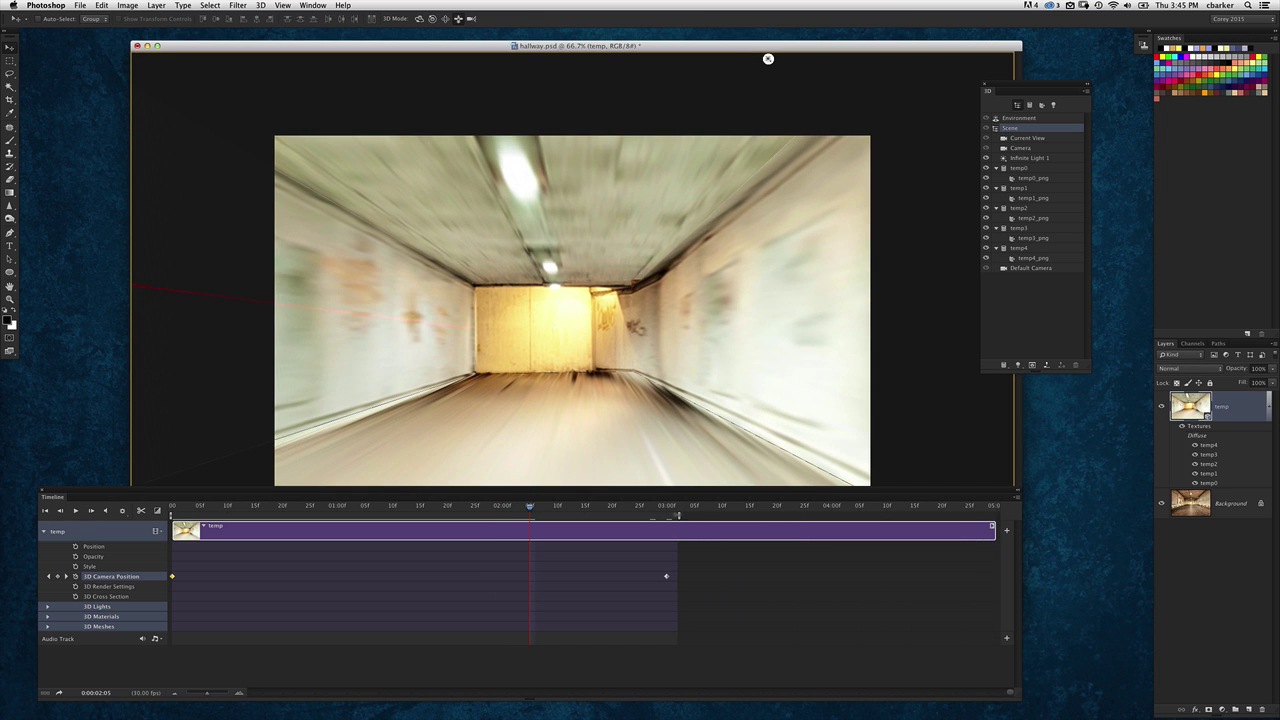
pyautogui.click(78, 511)
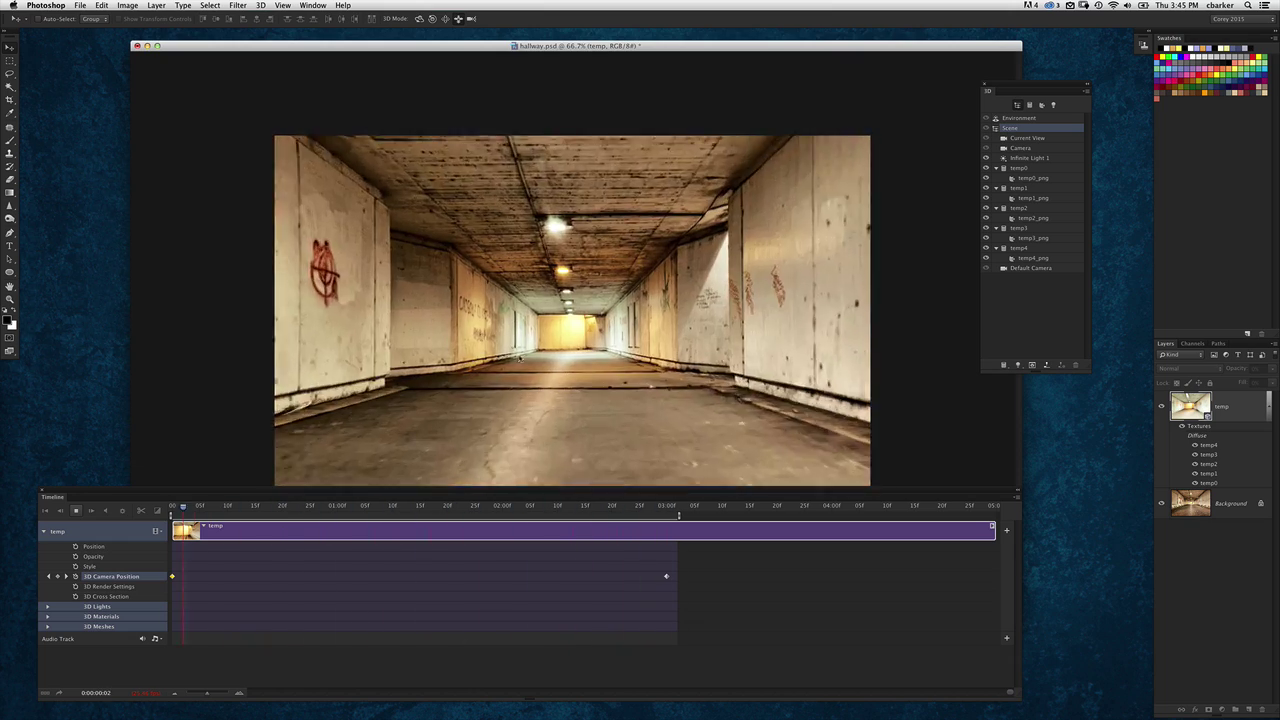
# Stop the preview and select the far end wall of the temp3 hallway.
pyautogui.press('space')
pyautogui.click(544, 323)
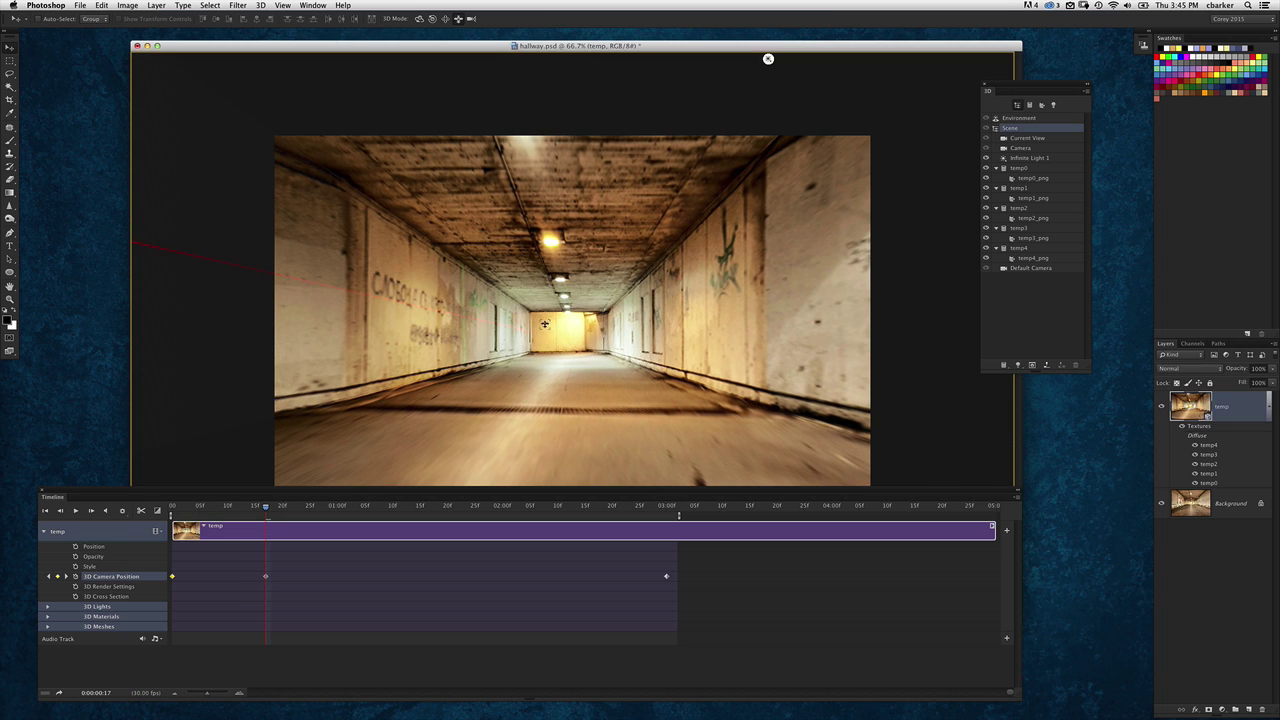
pyautogui.click(566, 324)
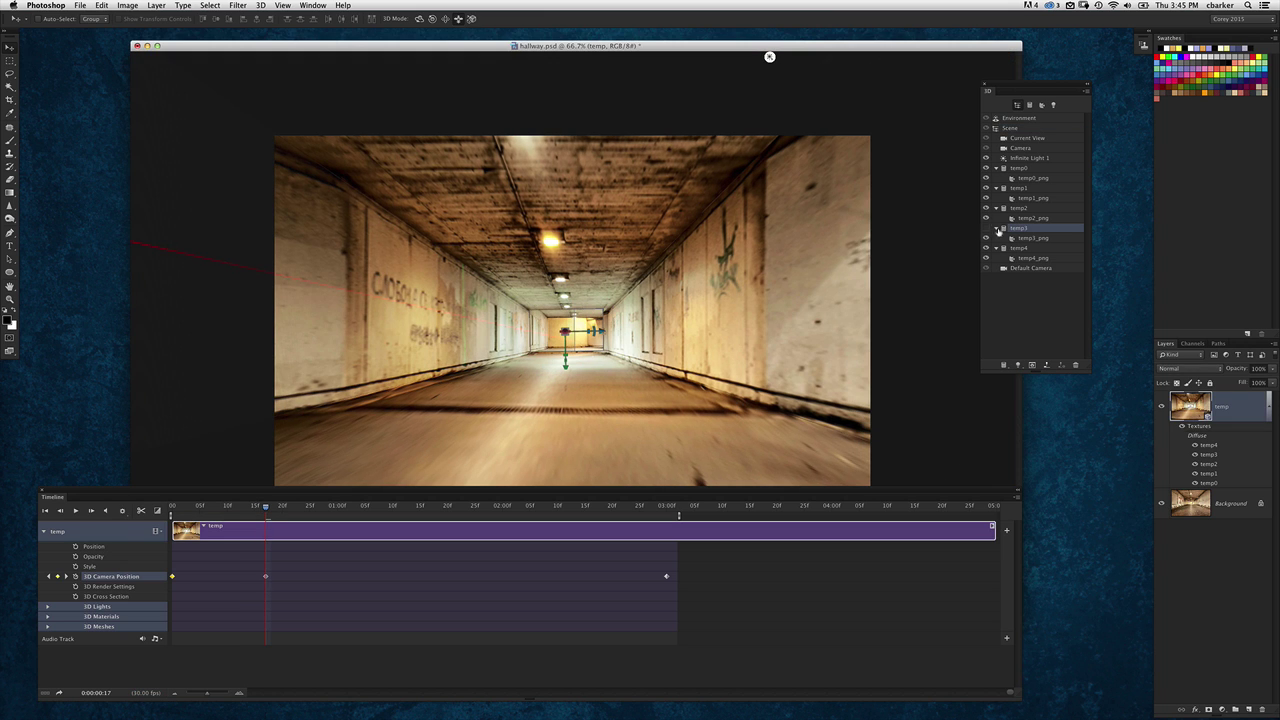
# Fill the Background layer with black and replay the animation from the start.
pyautogui.click(1195, 510)
pyautogui.hotkey('alt', 'BackSpace')
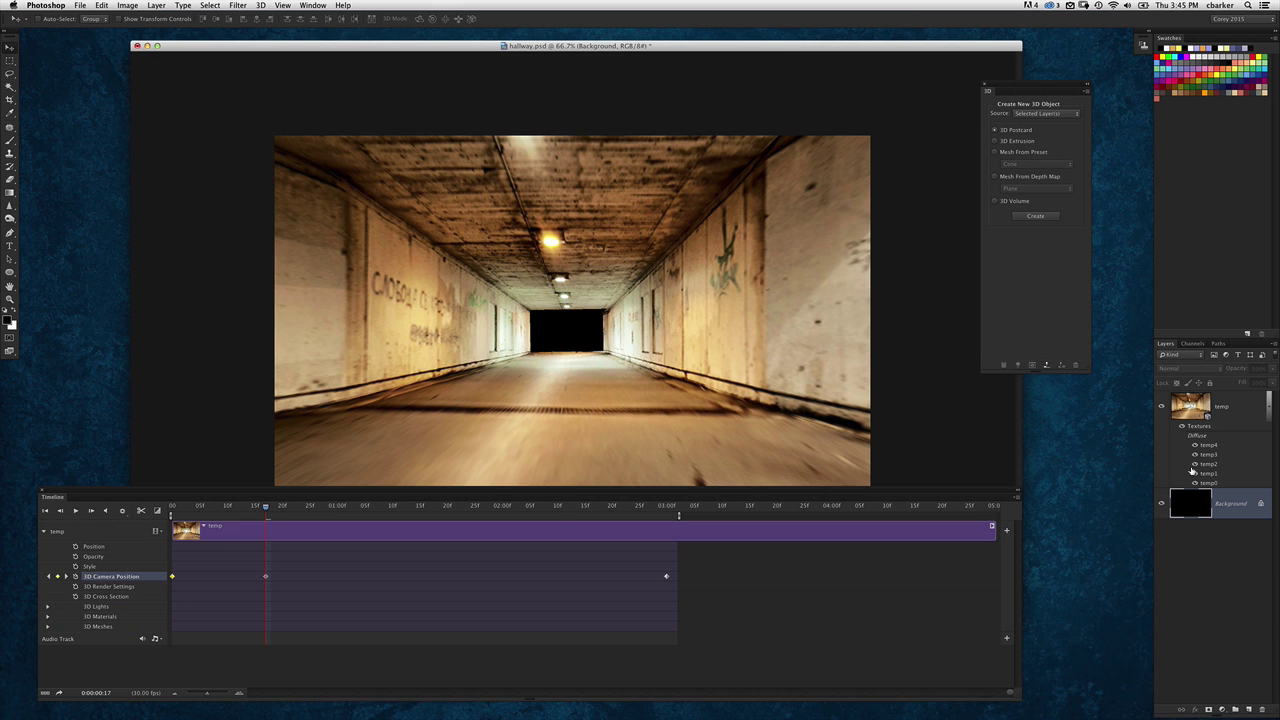
pyautogui.moveTo(265, 517); pyautogui.dragTo(141, 510)
pyautogui.press('space')
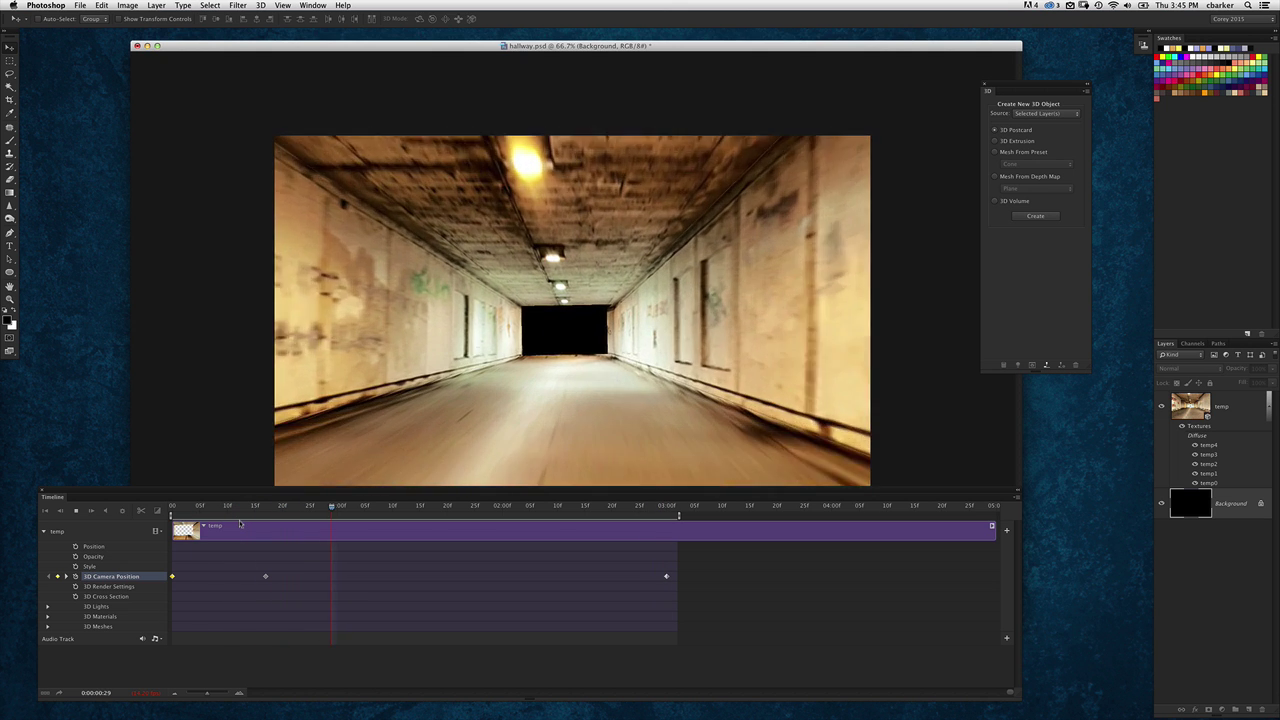
# Stop playback and delete the middle 3D Camera Position keyframe.
pyautogui.press('space')
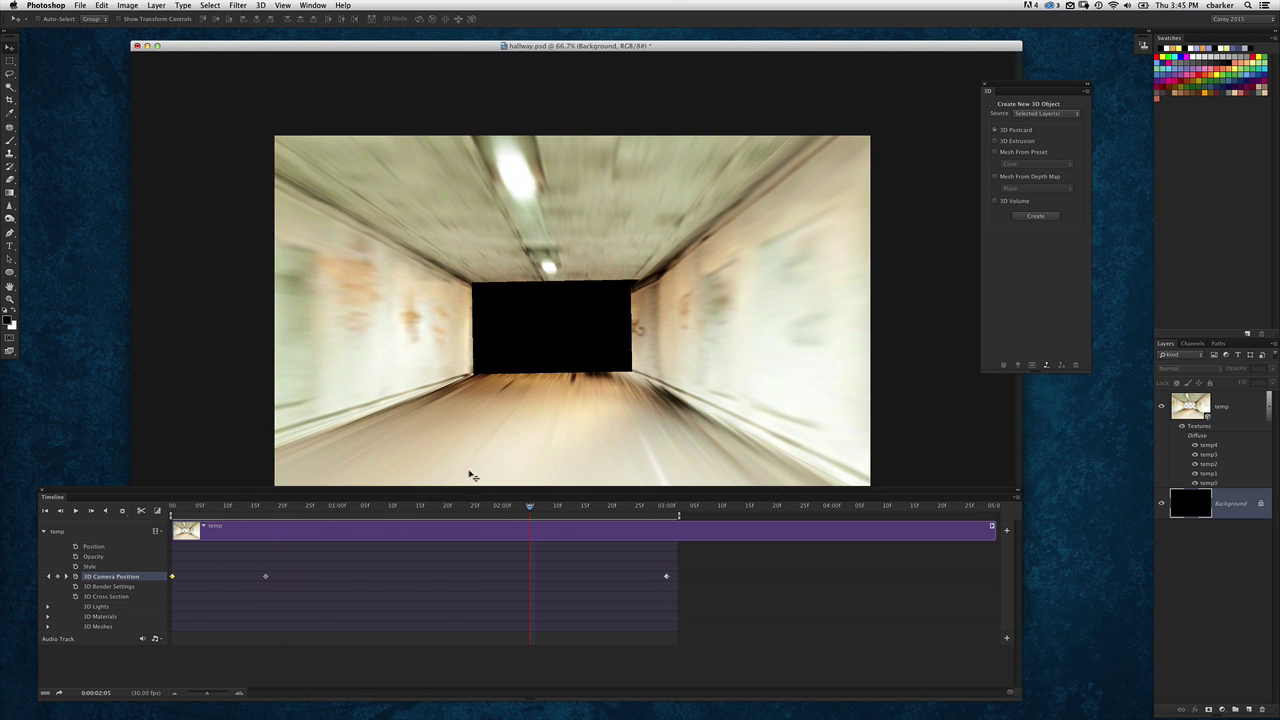
pyautogui.rightClick(265, 576)
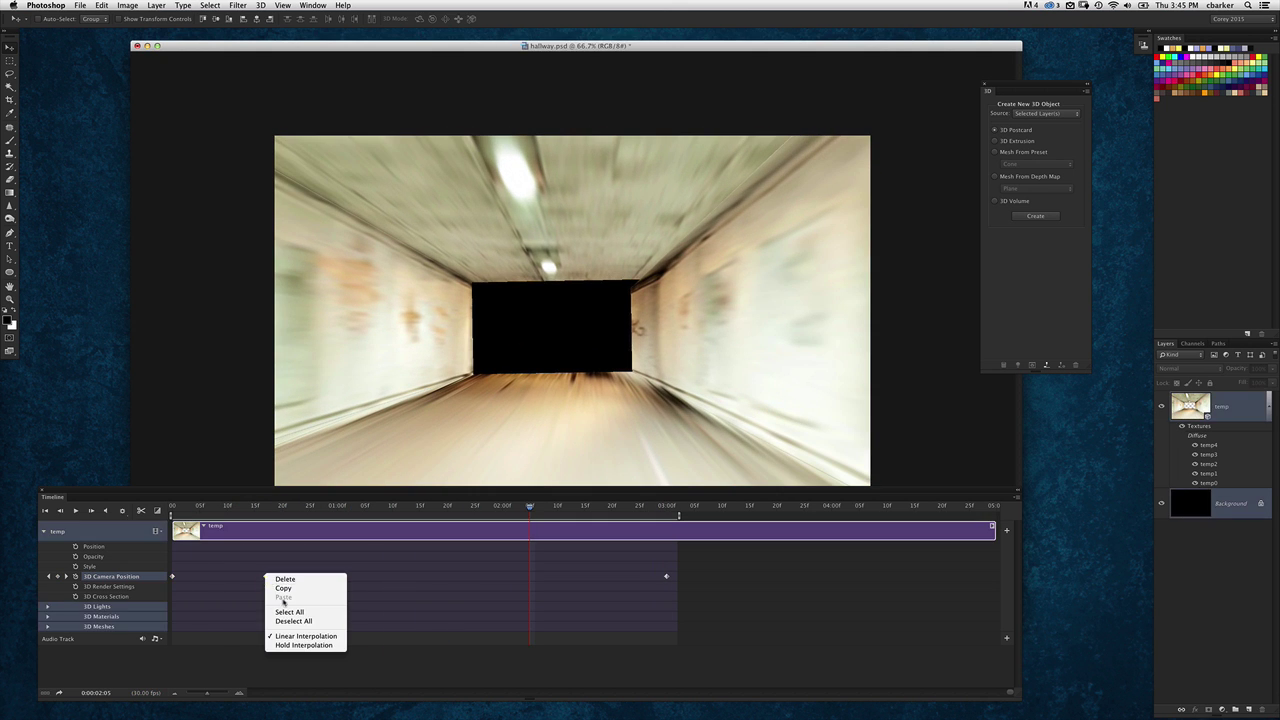
pyautogui.click(284, 579)
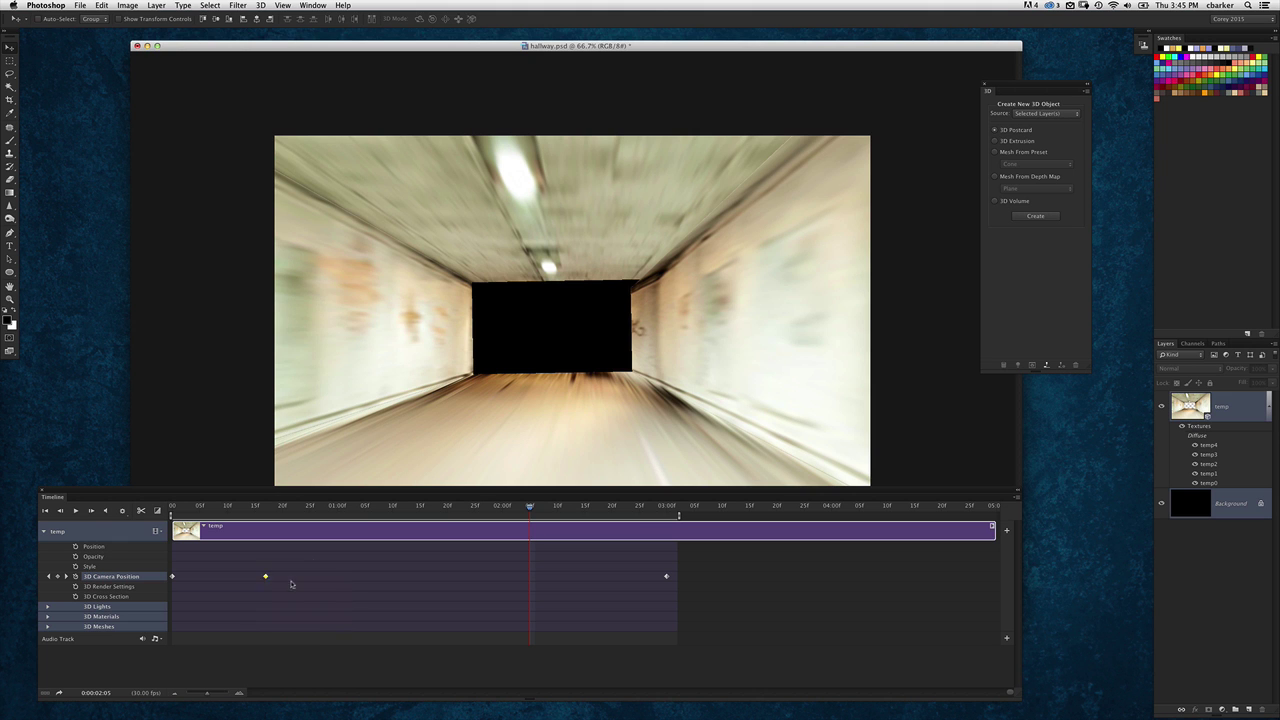
# At 1:15, tilt and turn the Current View camera to key a new camera position.
pyautogui.click(294, 508)
pyautogui.moveTo(241, 516); pyautogui.dragTo(420, 518)
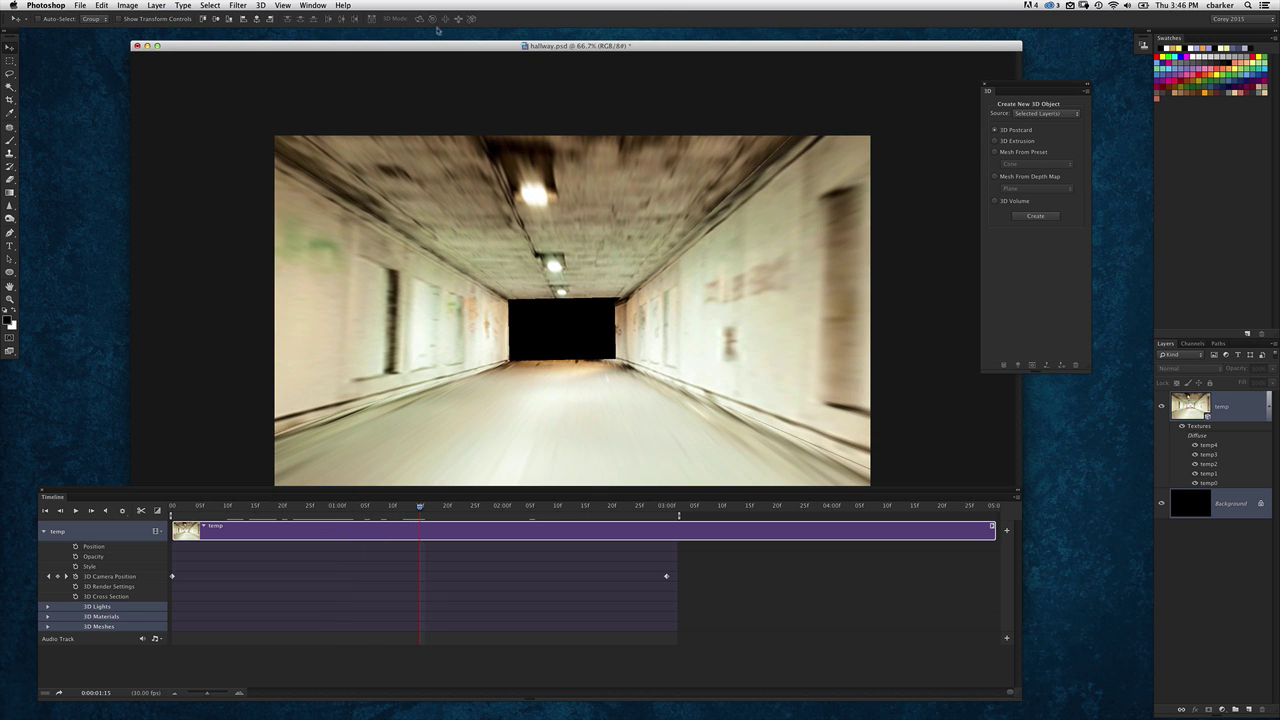
pyautogui.click(1189, 411)
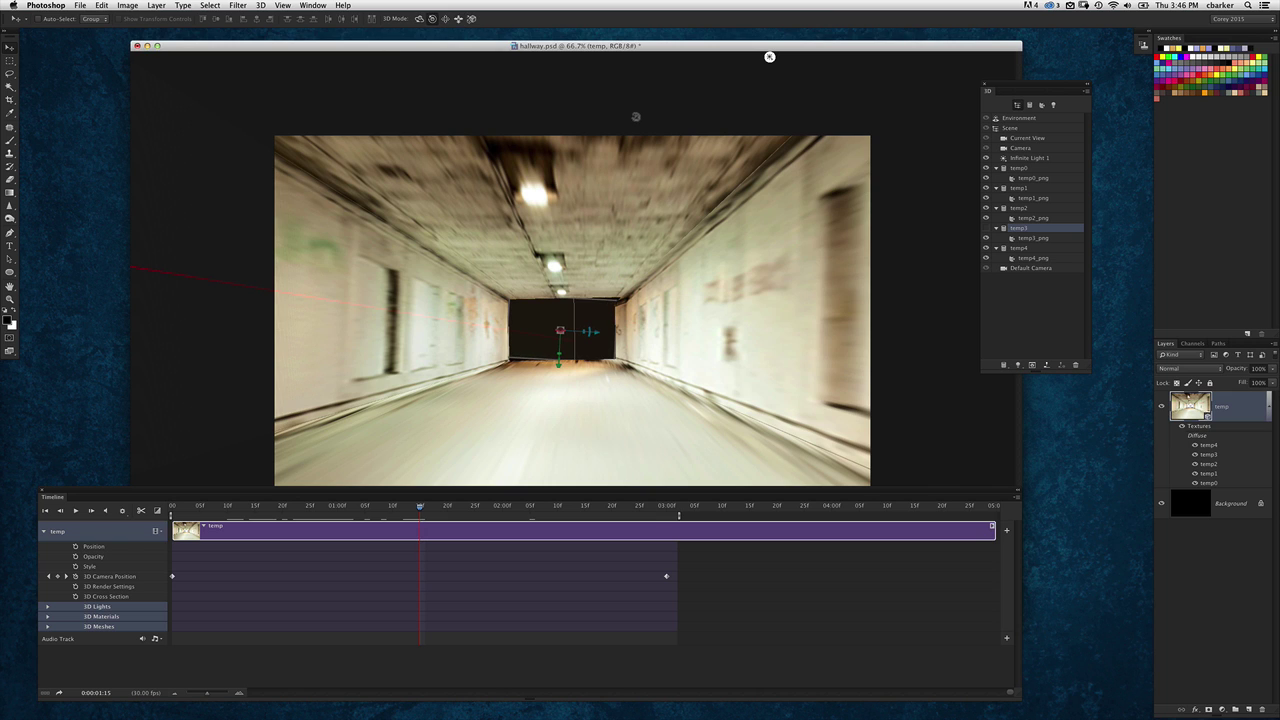
pyautogui.click(1037, 138)
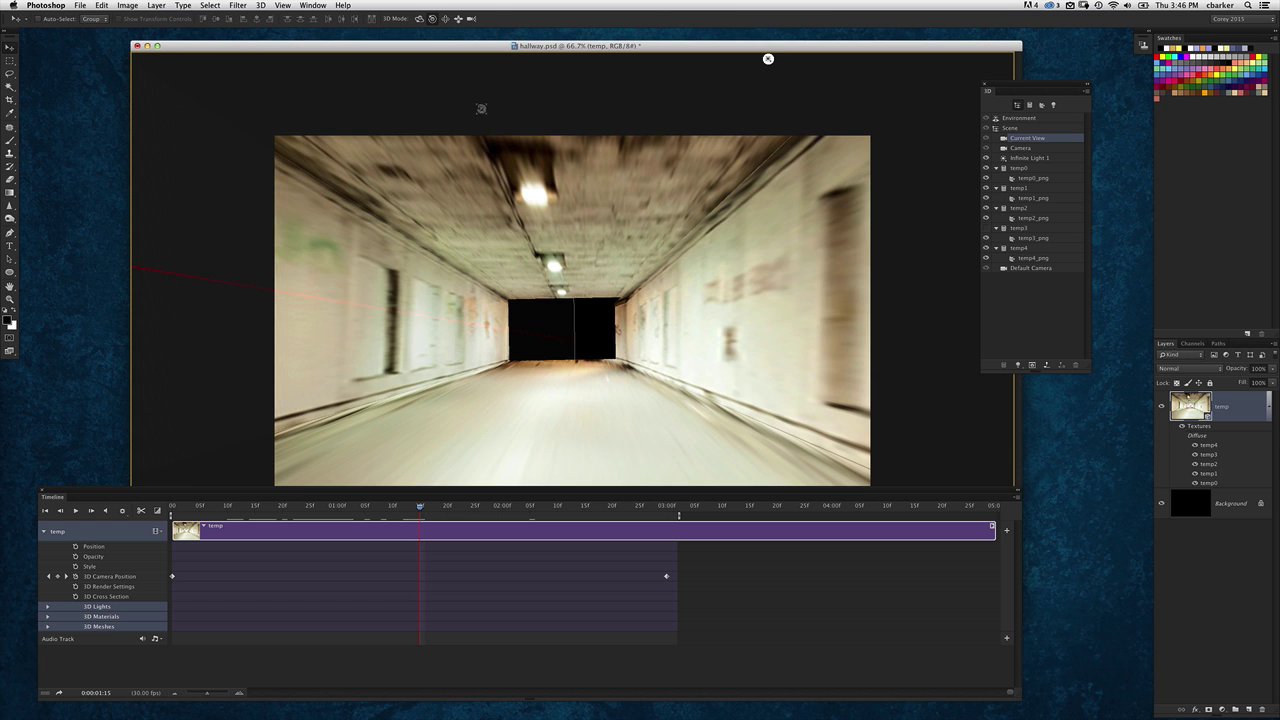
pyautogui.moveTo(768, 59); pyautogui.dragTo(660, 59)
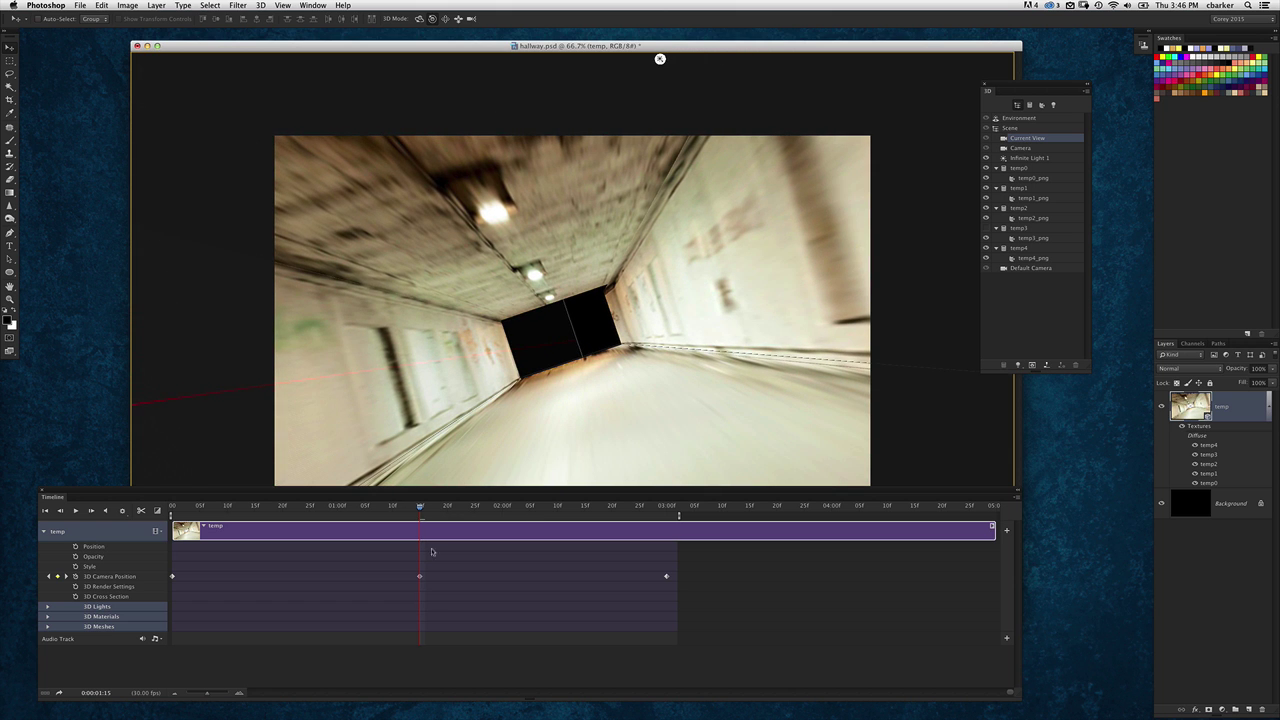
pyautogui.moveTo(412, 518); pyautogui.dragTo(172, 514)
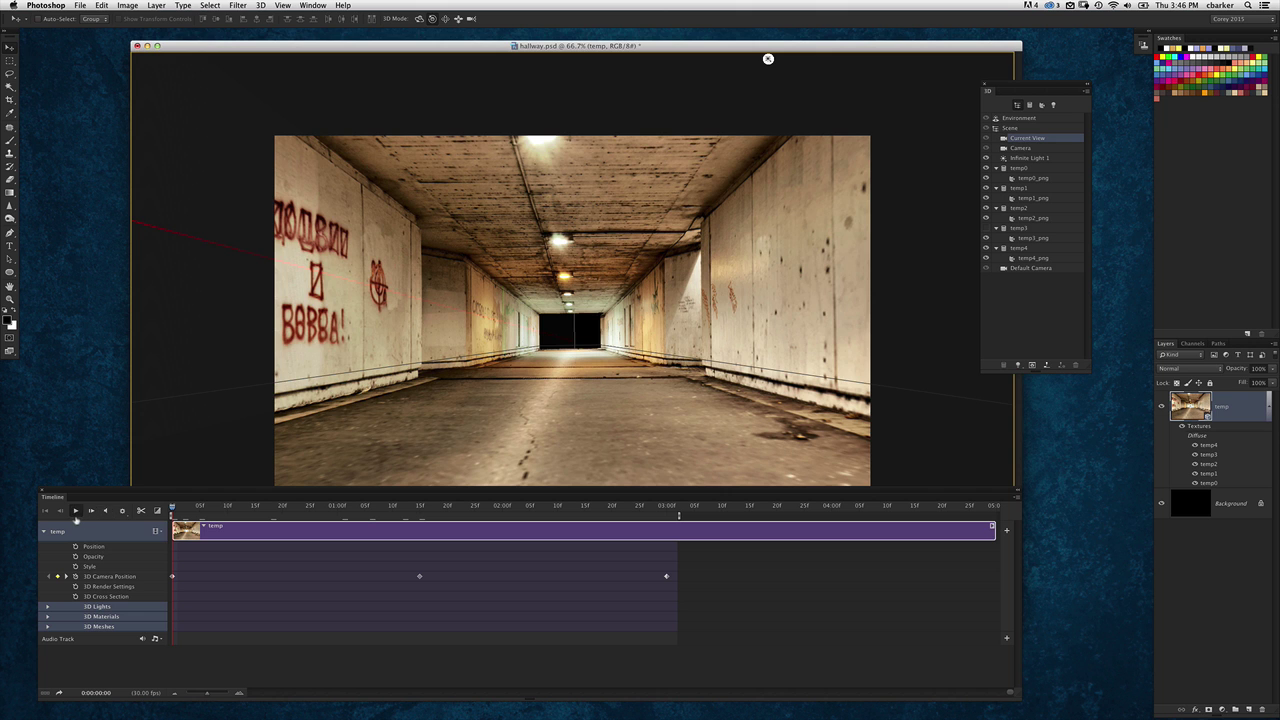
pyautogui.click(75, 511)
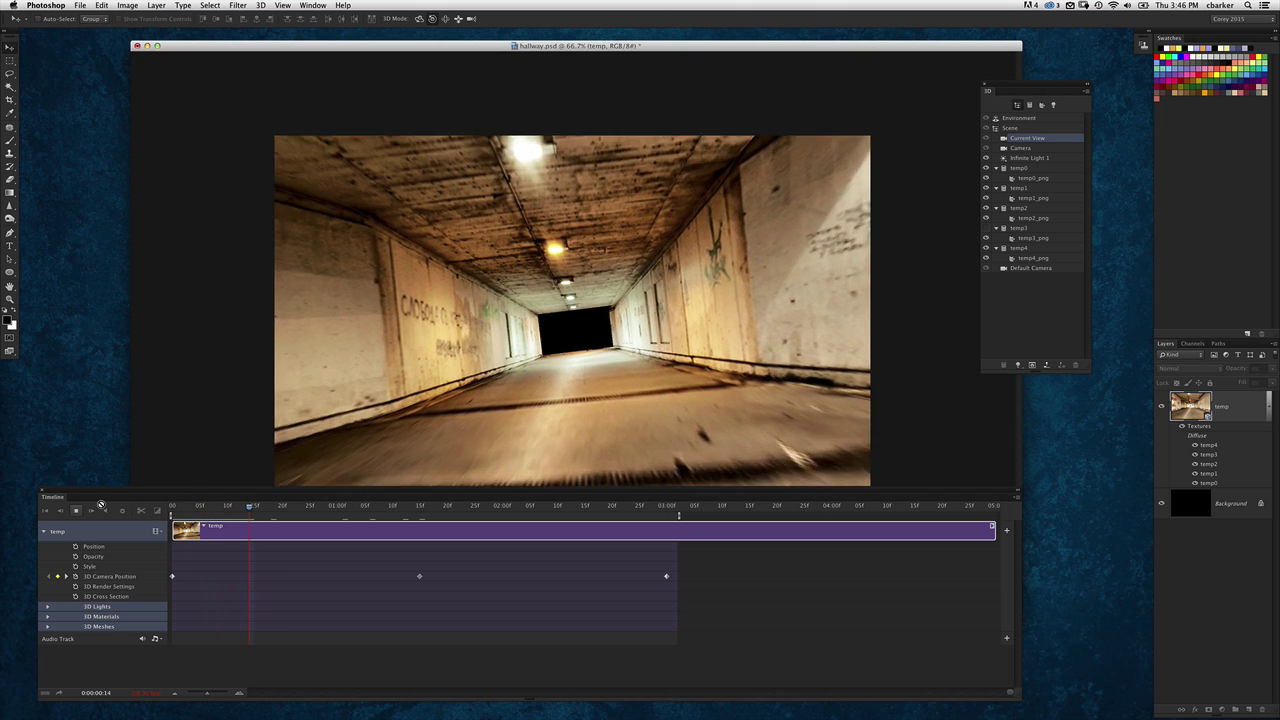